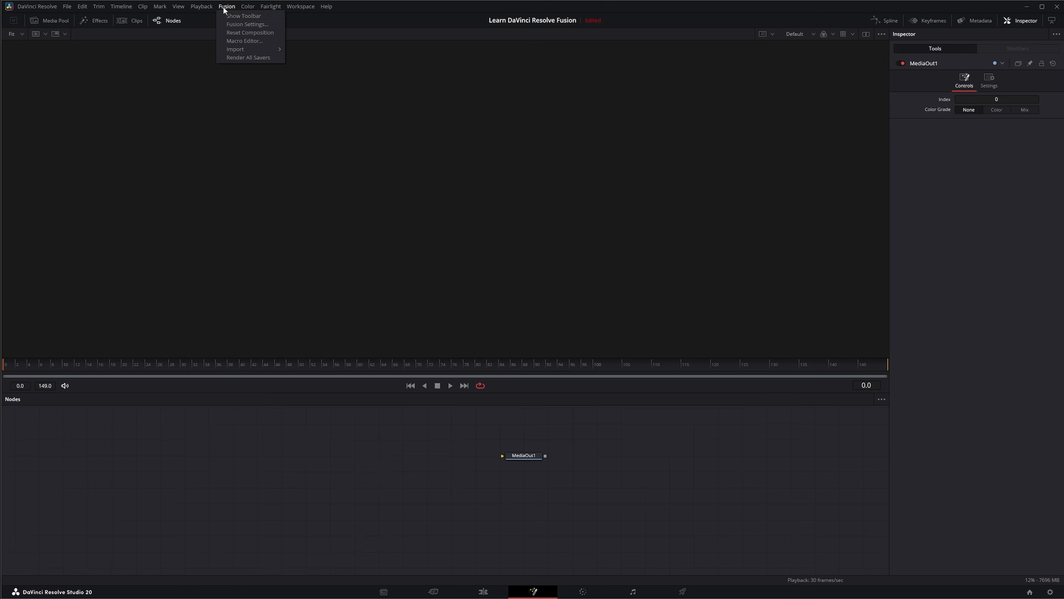
Show the Fusion toolbar and place a Background node in the empty node graph, away from MediaOut1.
{"action": "left_click", "coordinate": [237, 19]}
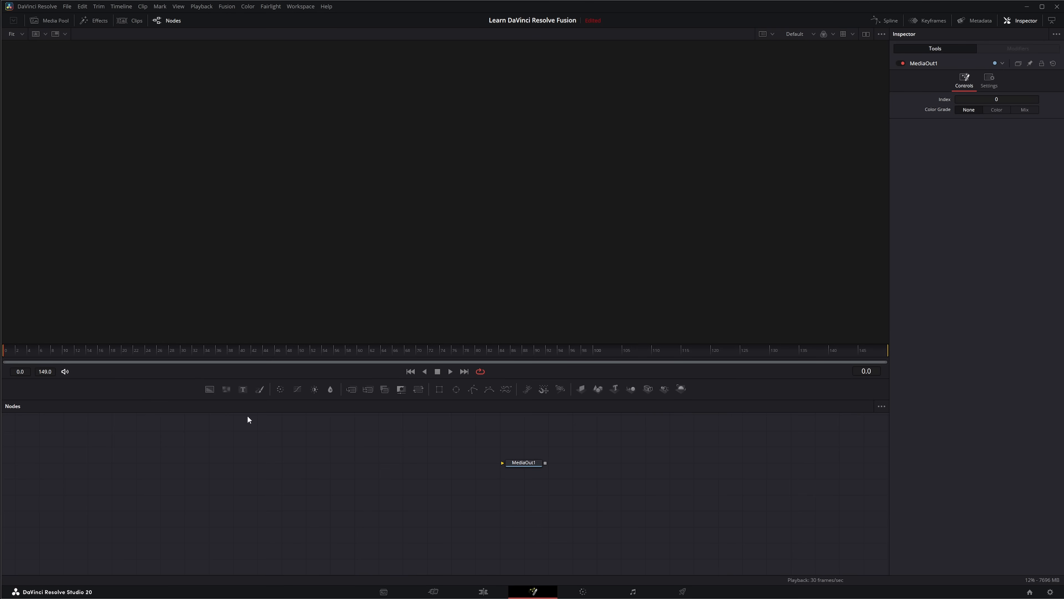
{"action": "left_click", "coordinate": [209, 389]}
{"action": "left_click_drag", "start_coordinate": [717, 430], "coordinate": [183, 448]}
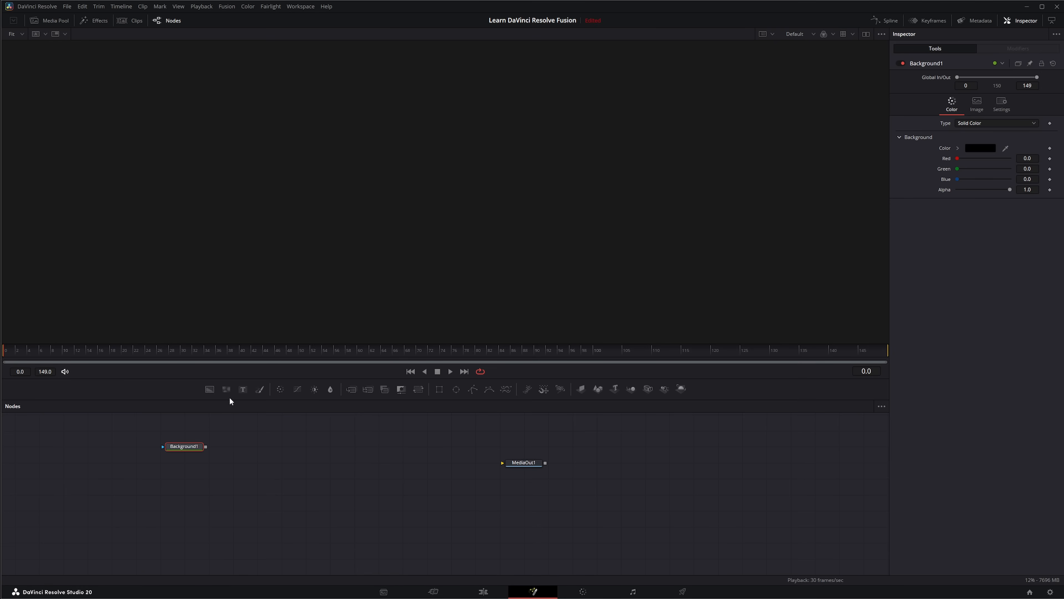
Add a Fast Noise node beside Background1 and chain Color Corrector, Color Curves and Brightness/Contrast nodes after it.
{"action": "left_click", "coordinate": [226, 388]}
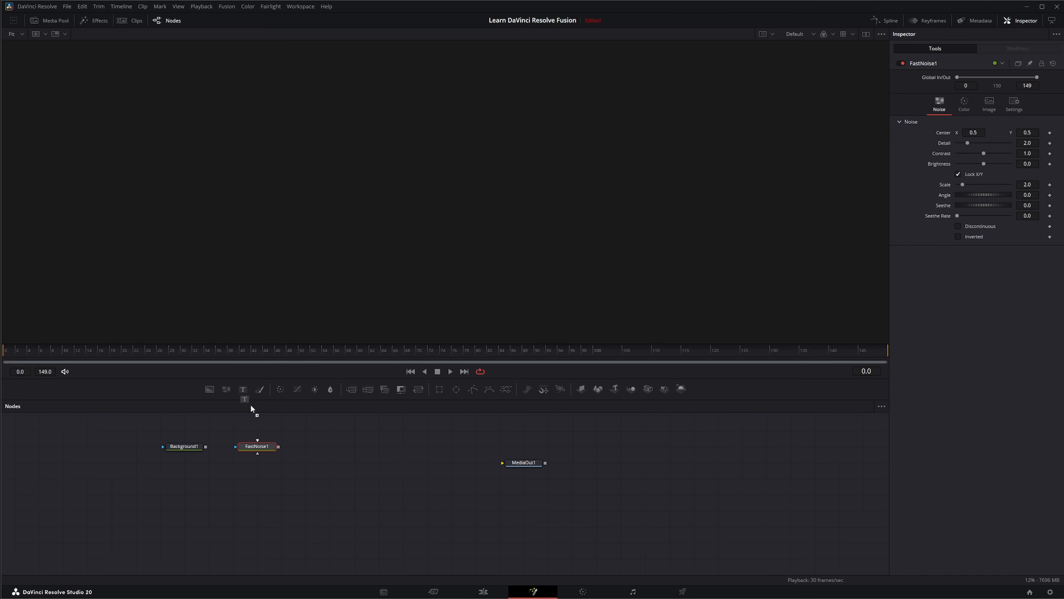
{"action": "left_click_drag", "start_coordinate": [324, 439], "coordinate": [325, 441]}
{"action": "key", "text": "ctrl+z"}
{"action": "left_click", "coordinate": [280, 389]}
{"action": "left_click", "coordinate": [297, 389]}
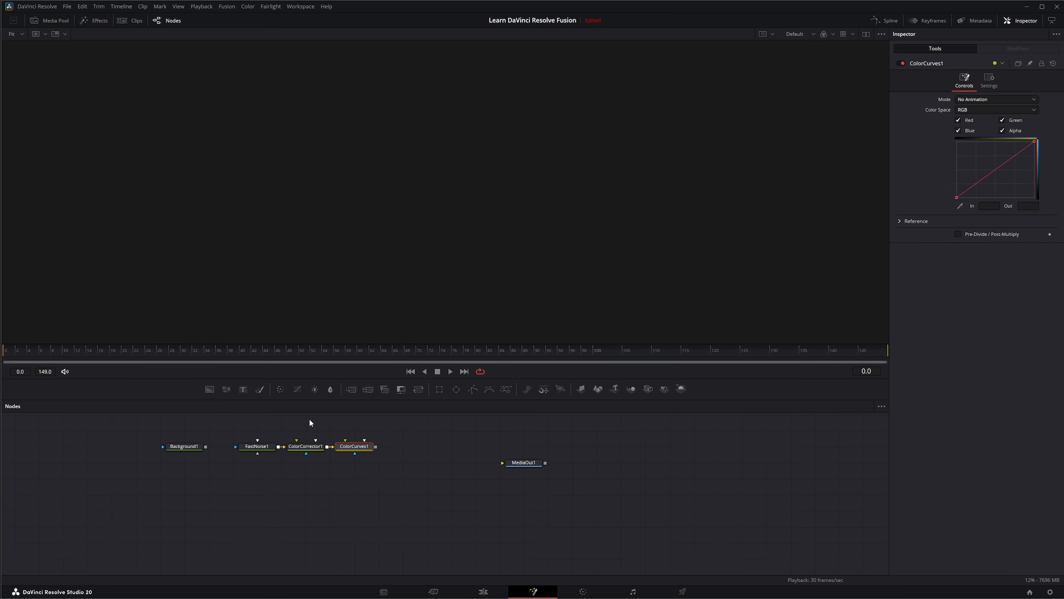
{"action": "left_click", "coordinate": [315, 389]}
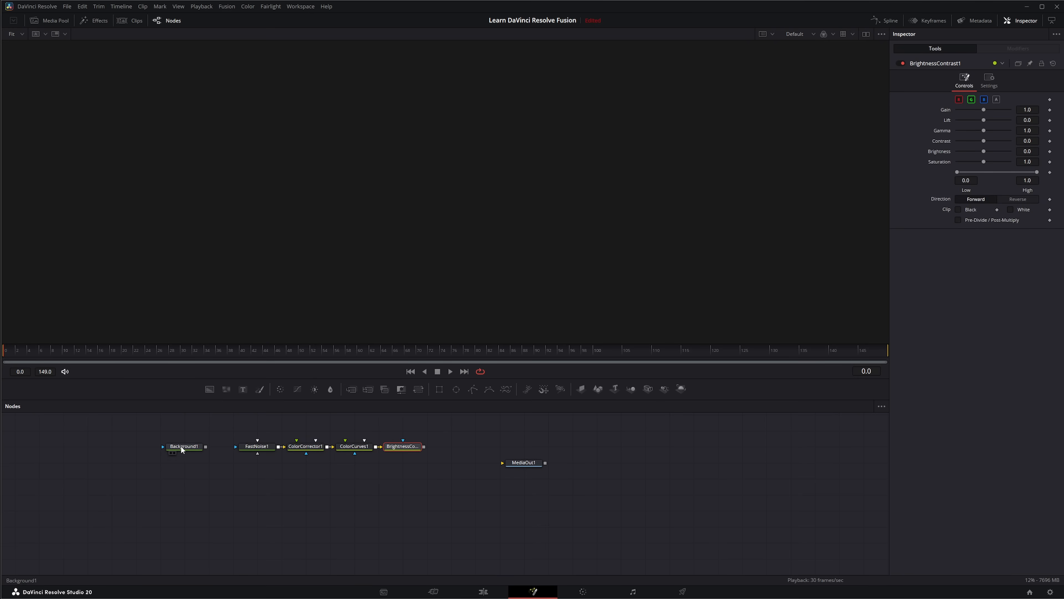
Add a Text node onto Background1 so that both are joined through a Merge node.
{"action": "left_click", "coordinate": [200, 446]}
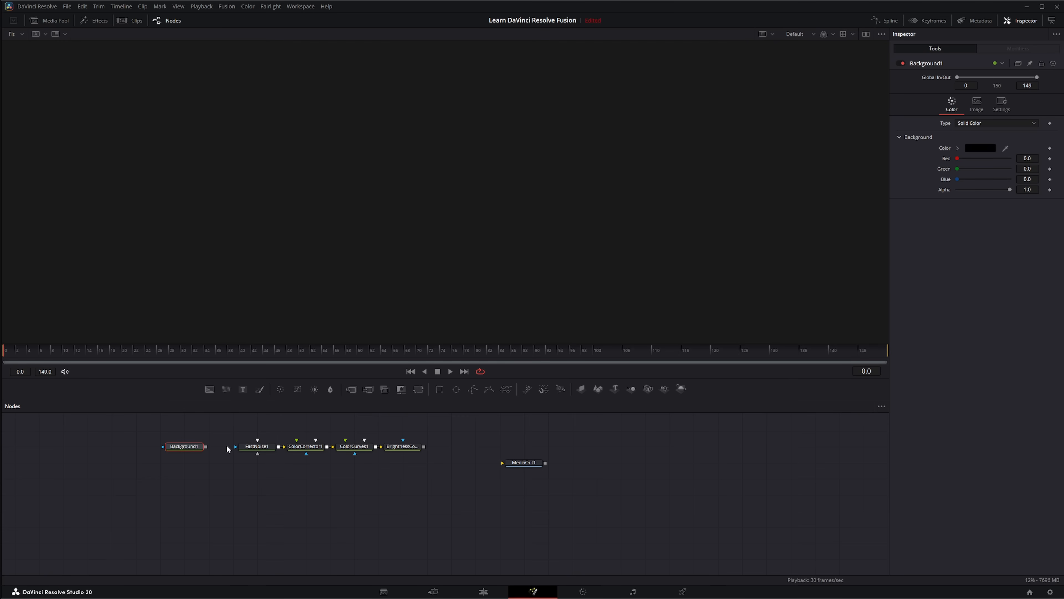
{"action": "left_click", "coordinate": [242, 388]}
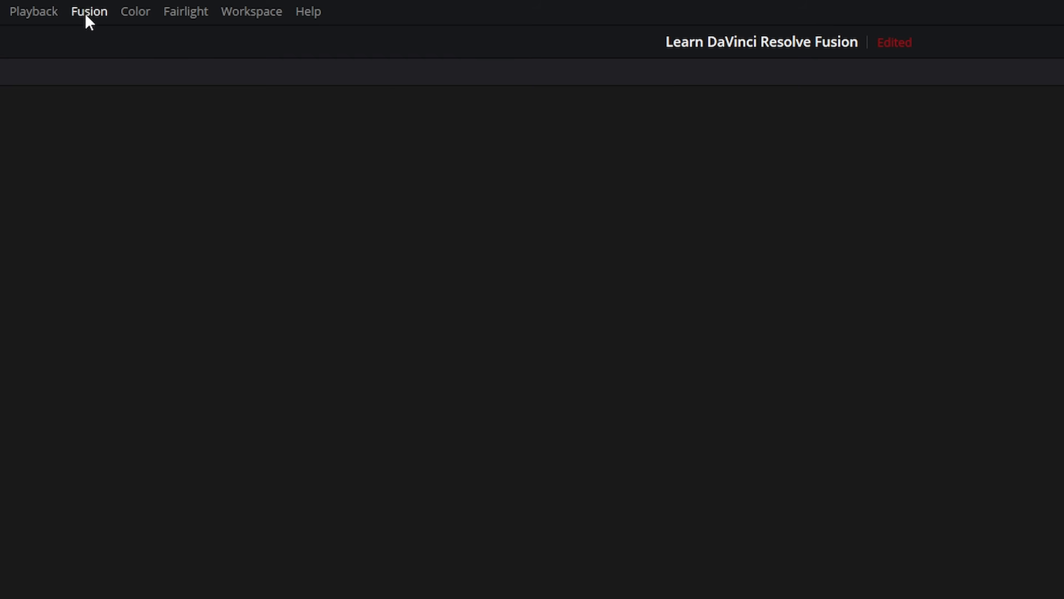
Examine the auto tools choices for Merge in the Fusion Settings defaults and leave the settings without saving.
{"action": "left_click", "coordinate": [87, 17]}
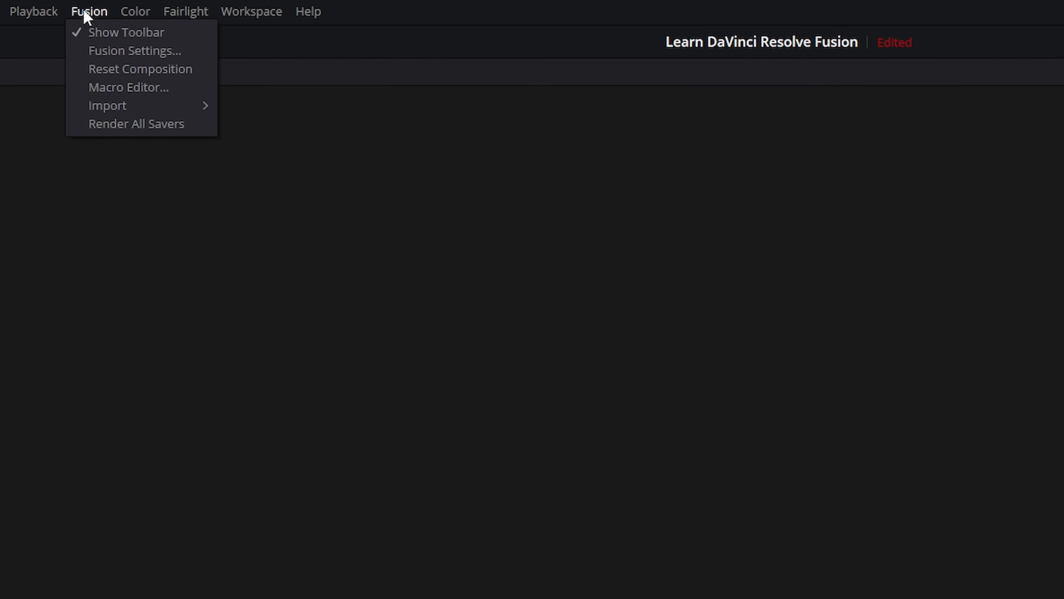
{"action": "left_click", "coordinate": [114, 52]}
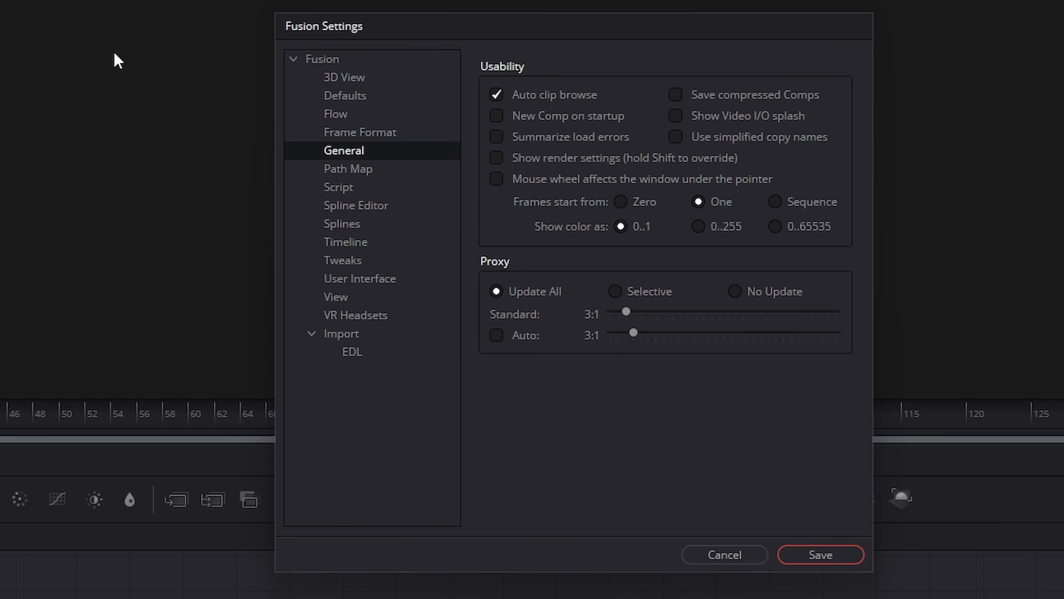
{"action": "left_click", "coordinate": [341, 100]}
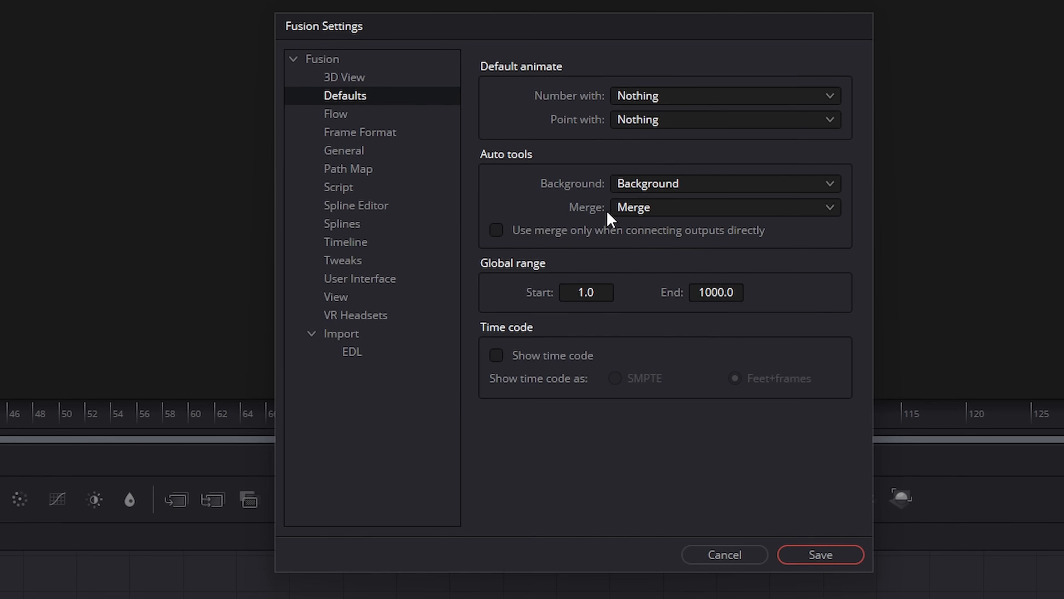
{"action": "left_click", "coordinate": [651, 218]}
{"action": "left_click", "coordinate": [651, 217]}
{"action": "left_click", "coordinate": [651, 216]}
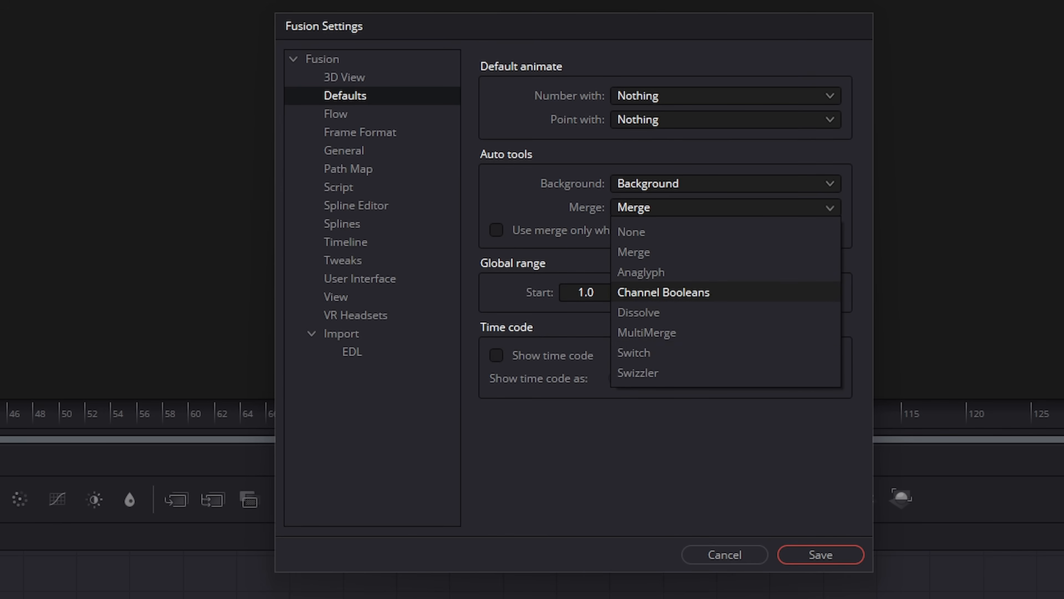
{"action": "left_click", "coordinate": [756, 557]}
Delete every node in the graph except MediaOut1.
{"action": "left_click_drag", "start_coordinate": [121, 426], "coordinate": [441, 503]}
{"action": "key", "text": "Delete"}
Chain Color Corrector, Color Curves, Brightness/Contrast and Blur nodes in the cleared node graph.
{"action": "left_click", "coordinate": [280, 390]}
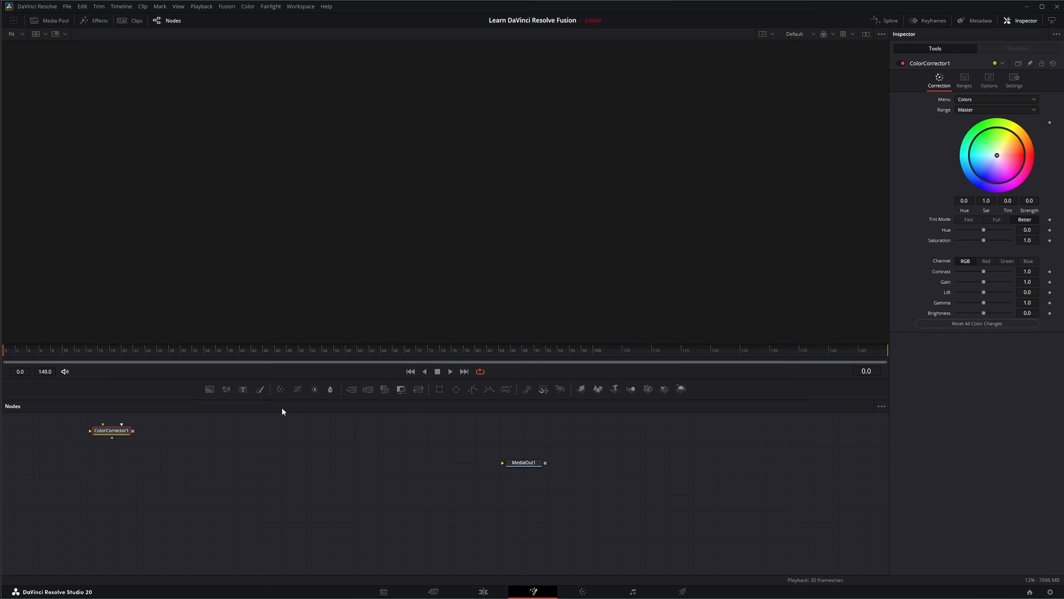
{"action": "left_click", "coordinate": [298, 390]}
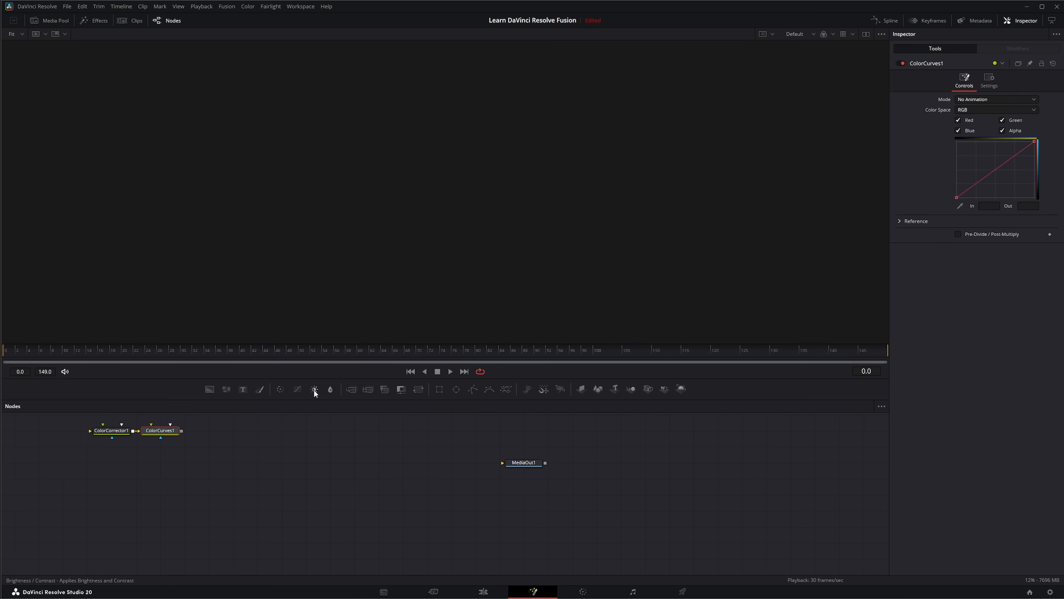
{"action": "left_click", "coordinate": [315, 390]}
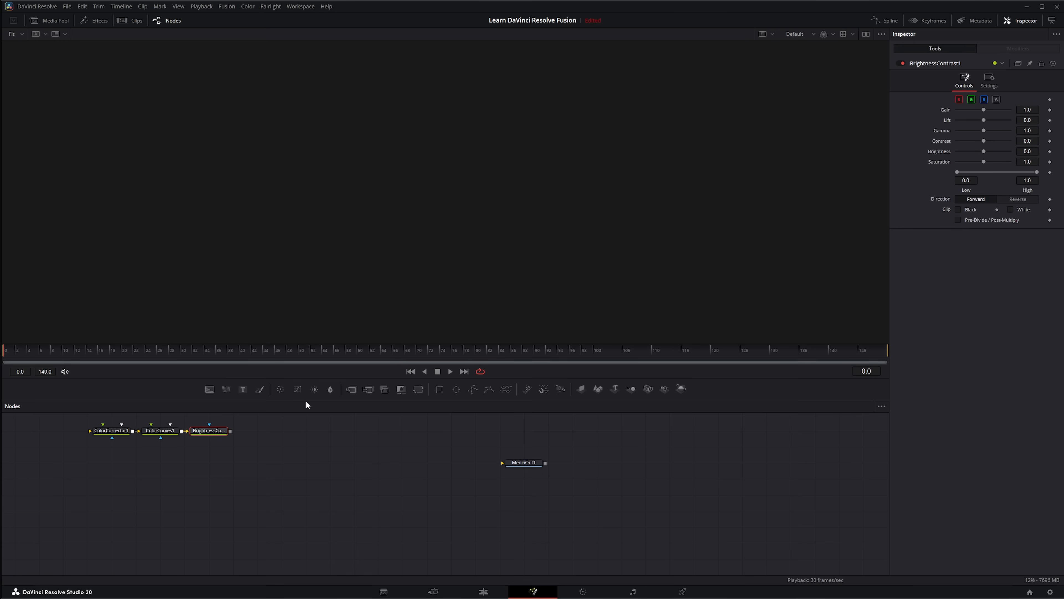
{"action": "left_click", "coordinate": [331, 390]}
Add a separate chain of Merge, MultiMerge, Channel Booleans, Matte Control and Transform nodes, and delete both chains from the graph.
{"action": "left_click", "coordinate": [341, 431]}
{"action": "left_click", "coordinate": [351, 388]}
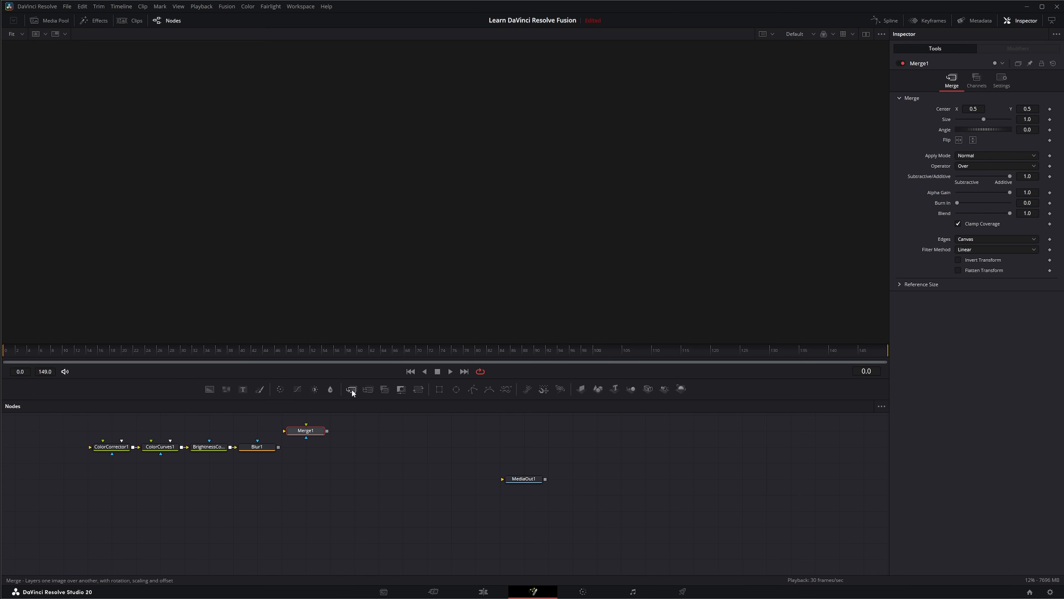
{"action": "left_click", "coordinate": [369, 389]}
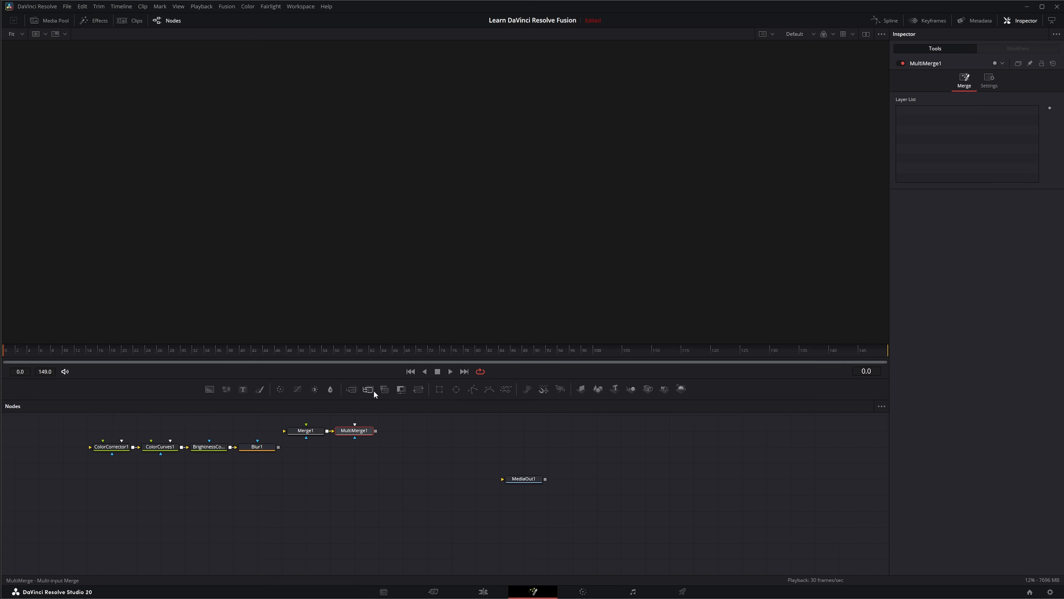
{"action": "left_click", "coordinate": [385, 389]}
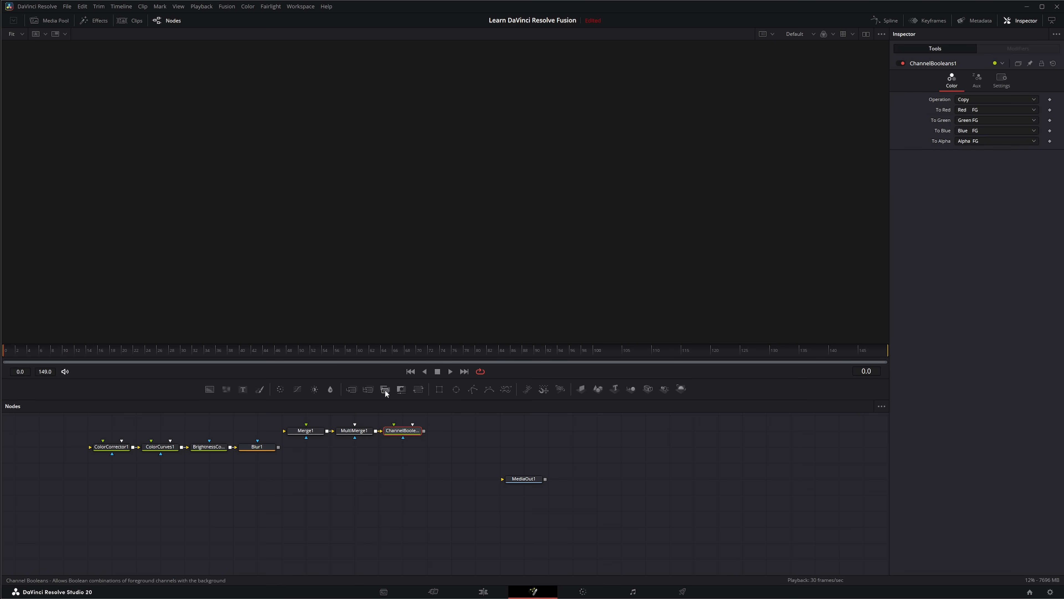
{"action": "left_click", "coordinate": [401, 388]}
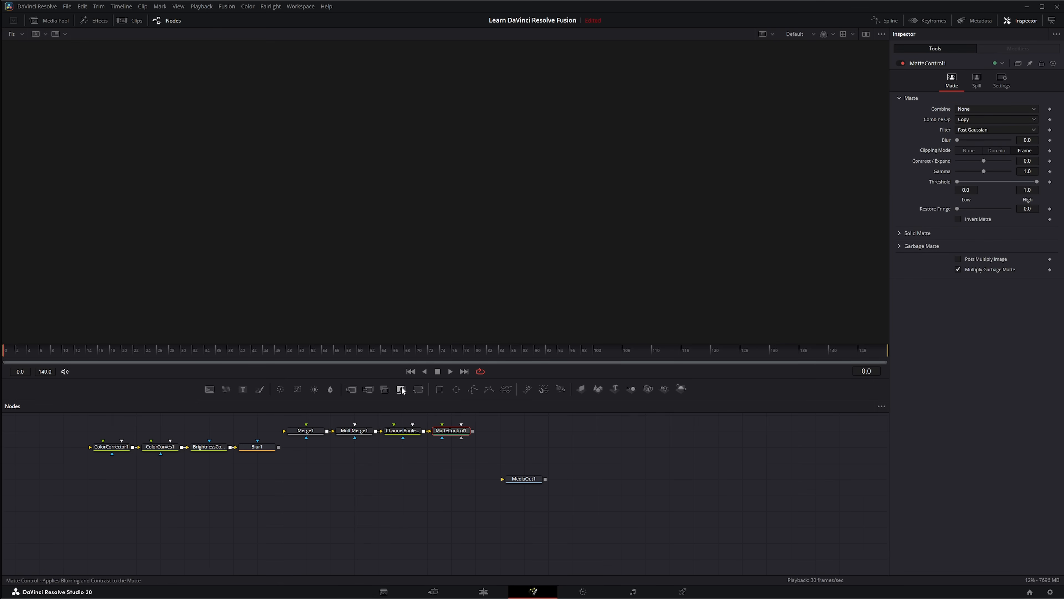
{"action": "left_click", "coordinate": [419, 390]}
{"action": "left_click_drag", "start_coordinate": [577, 421], "coordinate": [109, 472]}
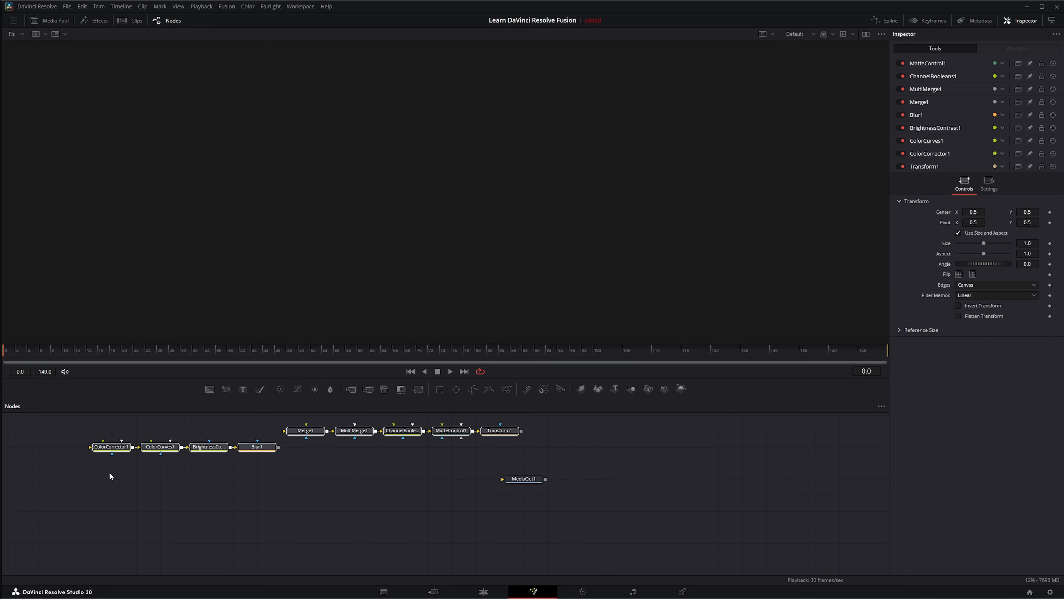
{"action": "key", "text": "Delete"}
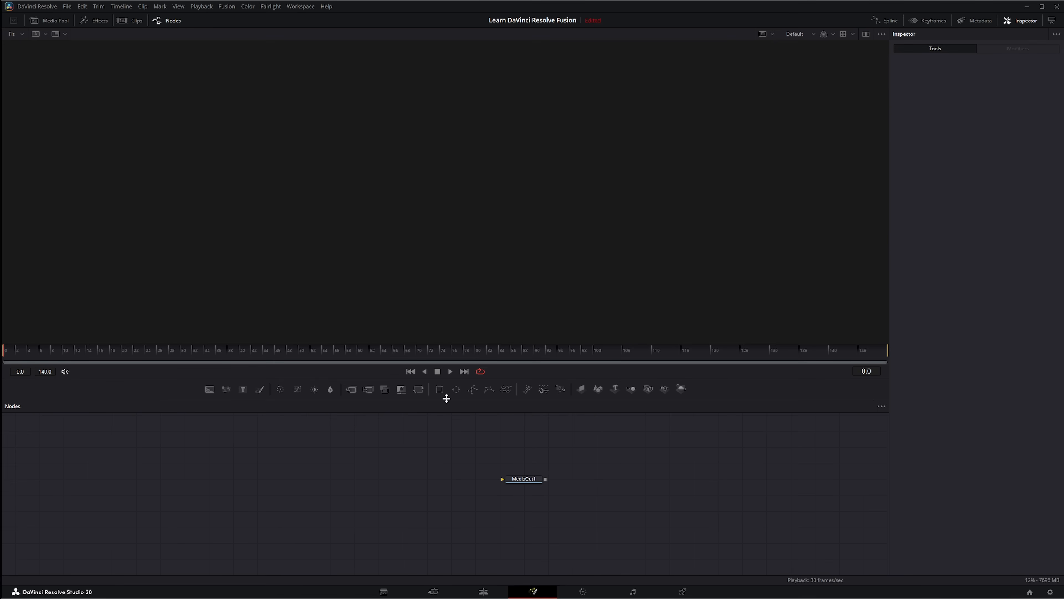
Chain the toolbar's mask nodes, starting with Rectangle, Ellipse, Polygon and B-Spline, and delete the whole mask chain.
{"action": "left_click", "coordinate": [439, 389]}
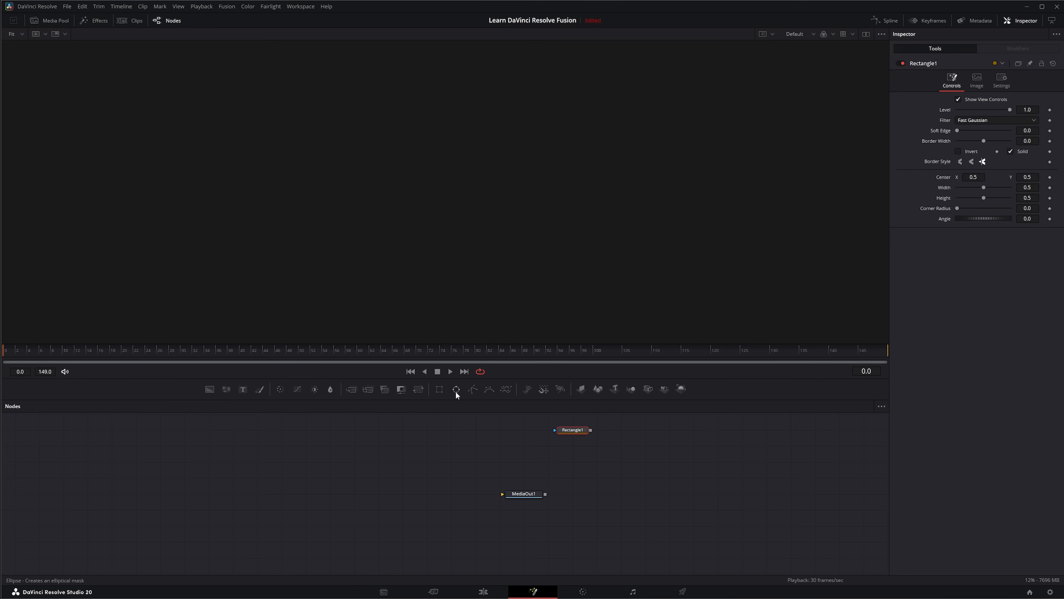
{"action": "left_click", "coordinate": [455, 391]}
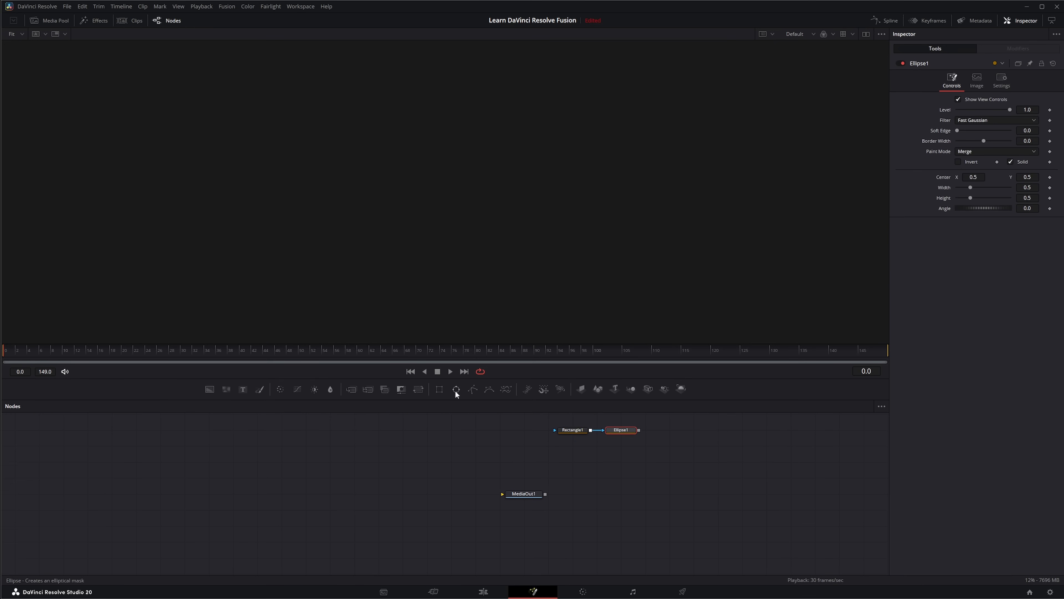
{"action": "left_click", "coordinate": [472, 389]}
{"action": "left_click", "coordinate": [490, 391]}
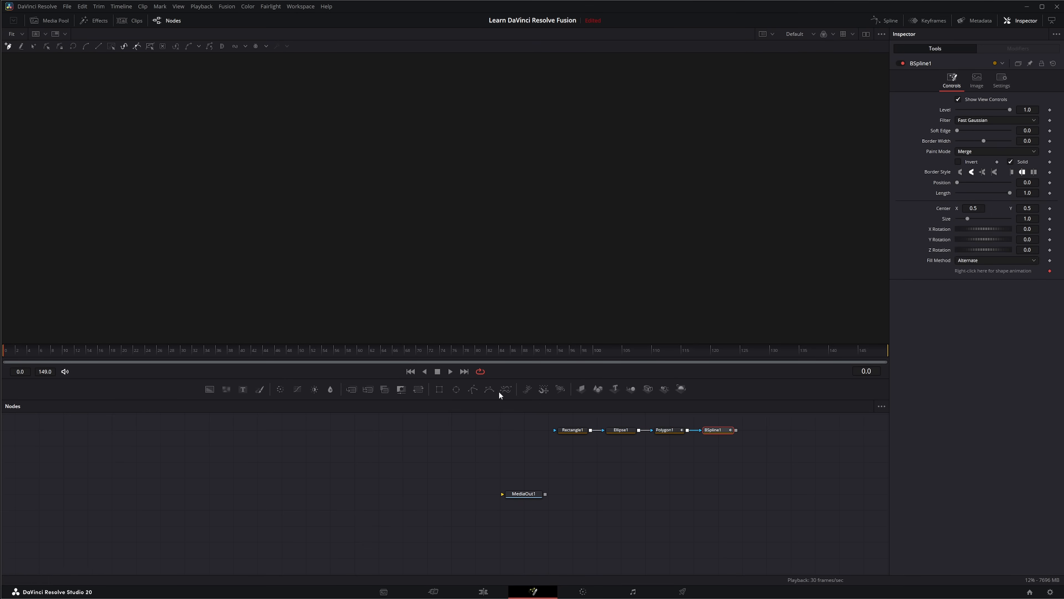
{"action": "left_click", "coordinate": [506, 390]}
{"action": "left_click_drag", "start_coordinate": [507, 421], "coordinate": [836, 468]}
{"action": "key", "text": "Delete"}
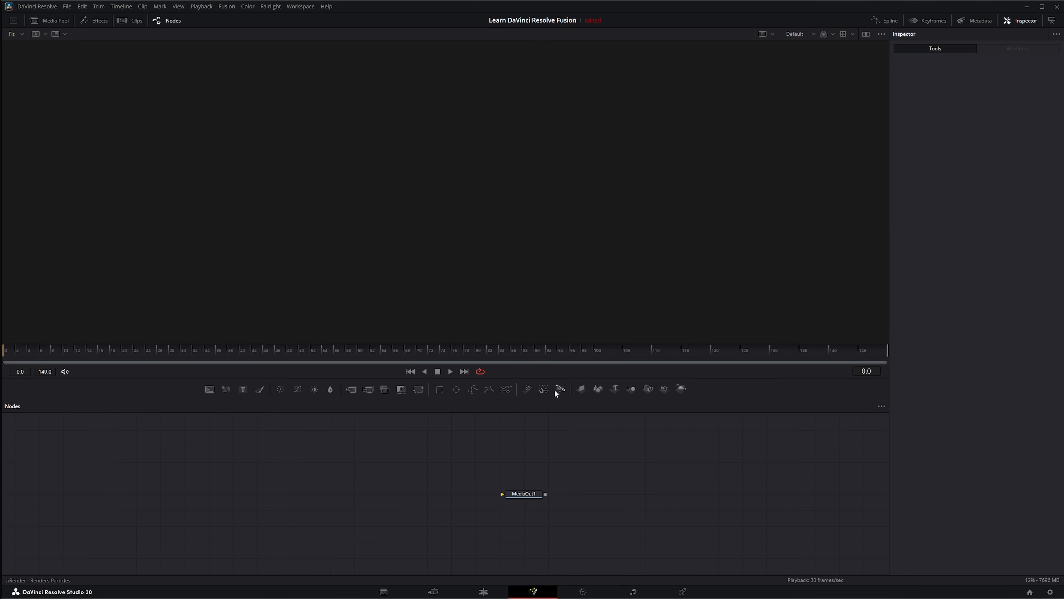
Build a particle chain from pEmitter, pDirectionalForce and pRender nodes.
{"action": "left_click", "coordinate": [527, 389]}
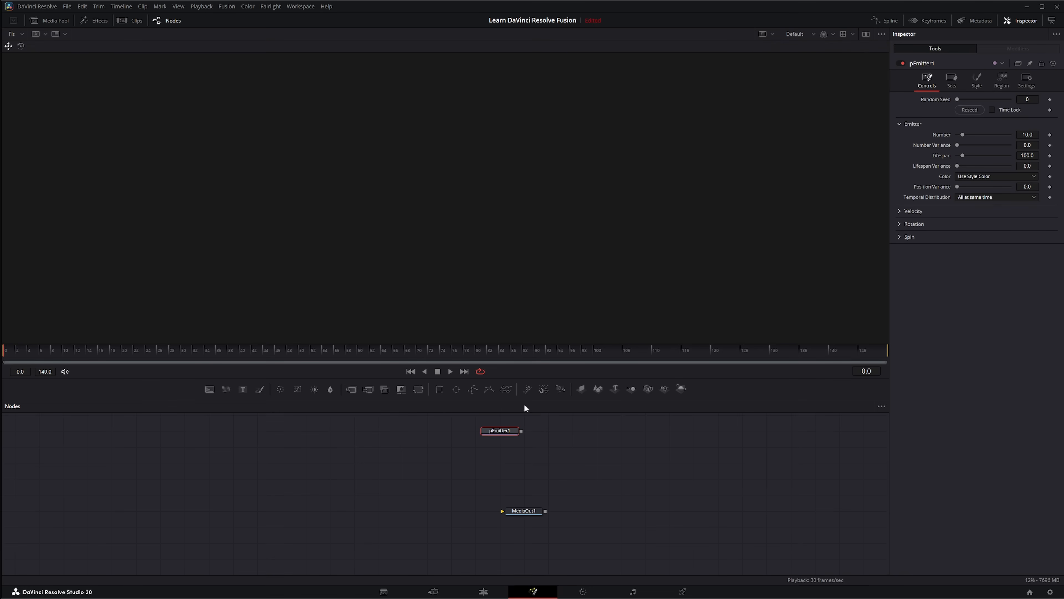
{"action": "left_click", "coordinate": [544, 390]}
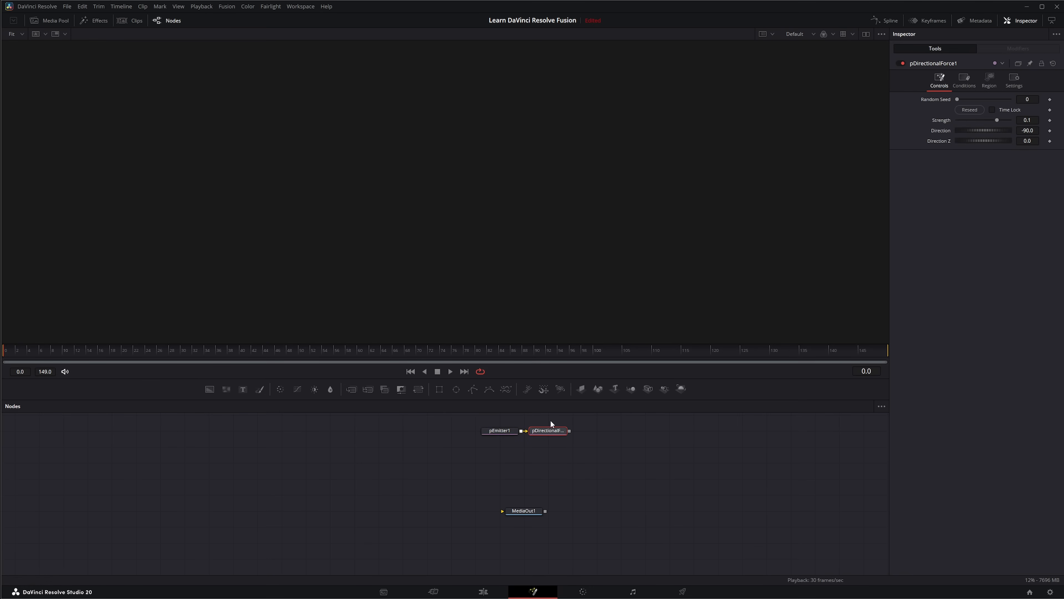
{"action": "left_click", "coordinate": [561, 389]}
{"action": "left_click_drag", "start_coordinate": [637, 440], "coordinate": [475, 450]}
Build a separate 3D scene with Merge 3D, Image Plane 3D, Shape 3D, Text 3D, Camera 3D, Spot Light and Renderer 3D nodes.
{"action": "left_click", "coordinate": [604, 418]}
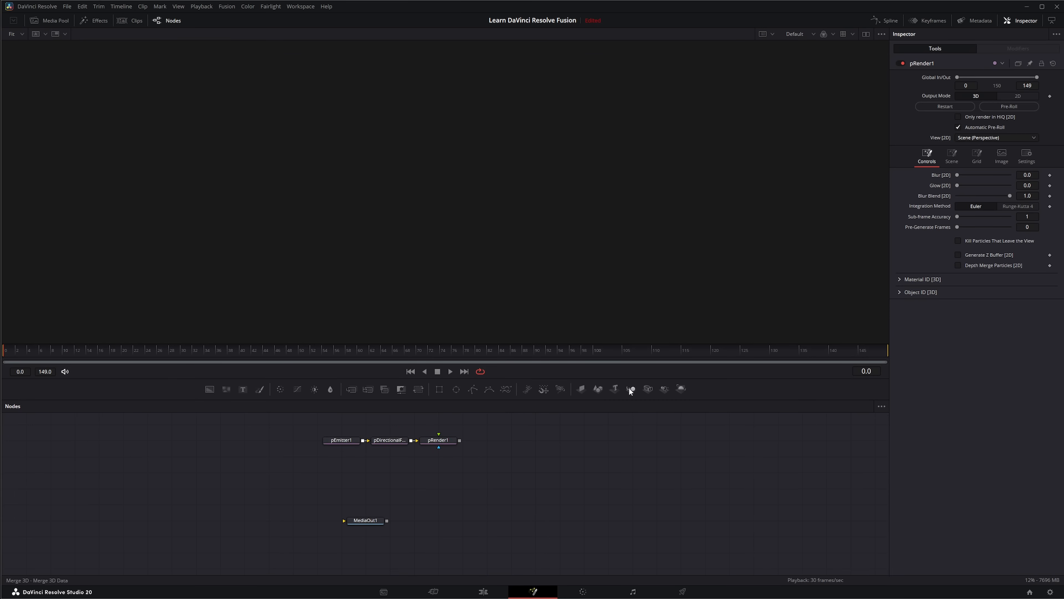
{"action": "left_click", "coordinate": [631, 387]}
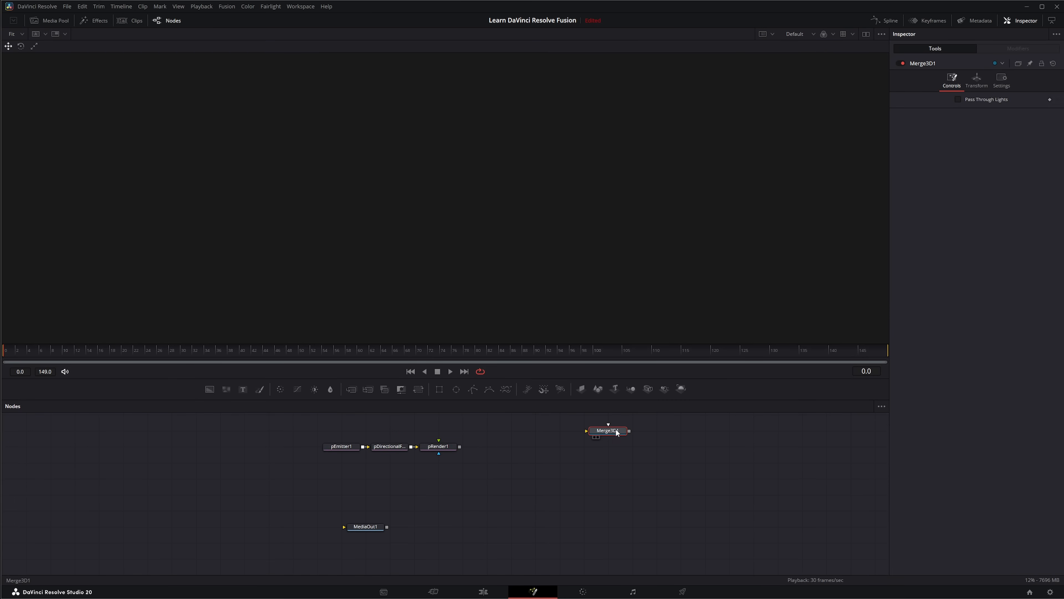
{"action": "left_click", "coordinate": [580, 389]}
{"action": "left_click", "coordinate": [599, 389]}
{"action": "left_click", "coordinate": [614, 390]}
{"action": "left_click", "coordinate": [648, 388]}
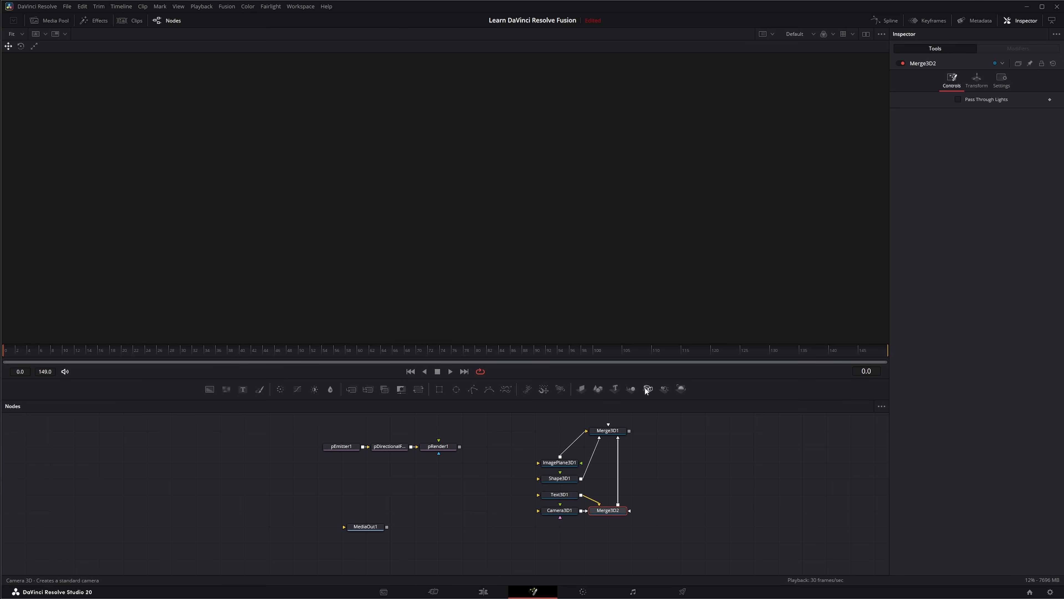
{"action": "left_click", "coordinate": [663, 390]}
{"action": "left_click", "coordinate": [682, 390]}
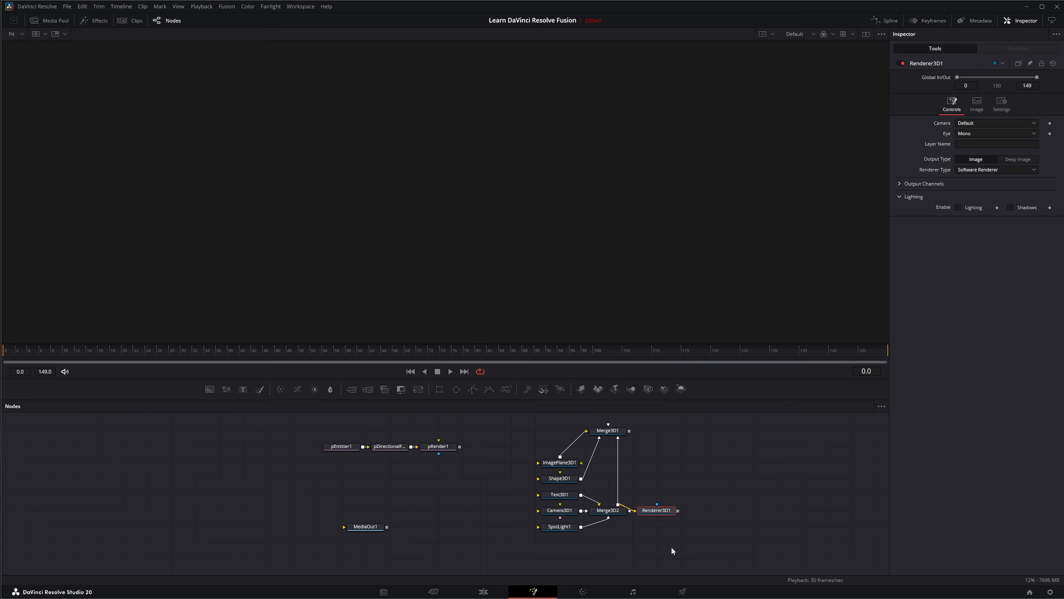
{"action": "left_click_drag", "start_coordinate": [655, 509], "coordinate": [690, 513]}
Delete all particle and 3D scene nodes so that only MediaOut1 remains in the graph.
{"action": "left_click_drag", "start_coordinate": [248, 427], "coordinate": [687, 478]}
{"action": "key", "text": "Delete"}
{"action": "left_click_drag", "start_coordinate": [525, 461], "coordinate": [730, 540]}
{"action": "key", "text": "Delete"}
{"action": "left_click_drag", "start_coordinate": [355, 486], "coordinate": [384, 426]}
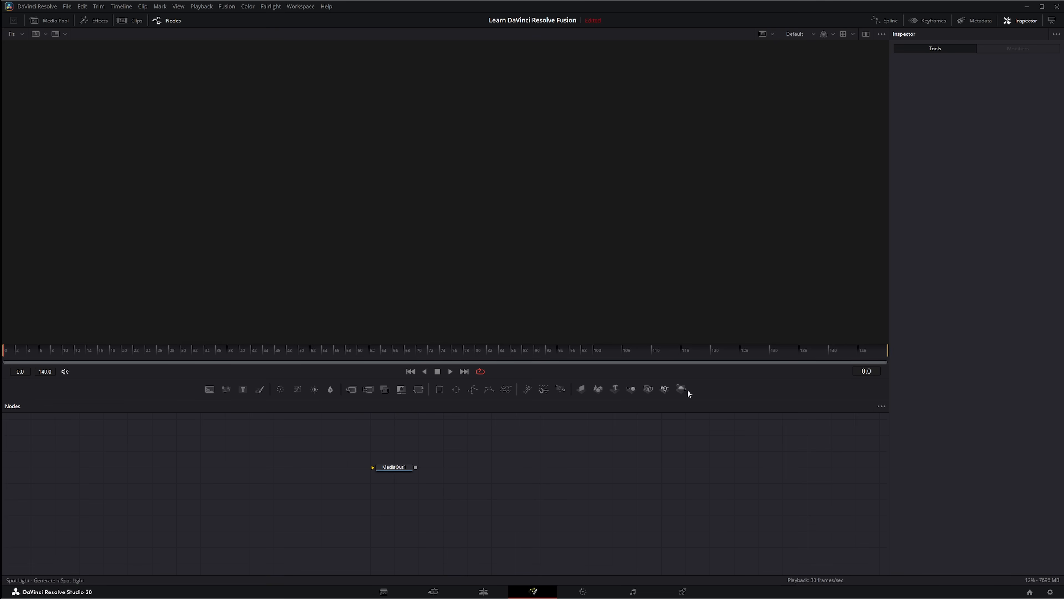
Switch the Fusion toolbar from the Default set to the 3D set of tools.
{"action": "right_click", "coordinate": [713, 387]}
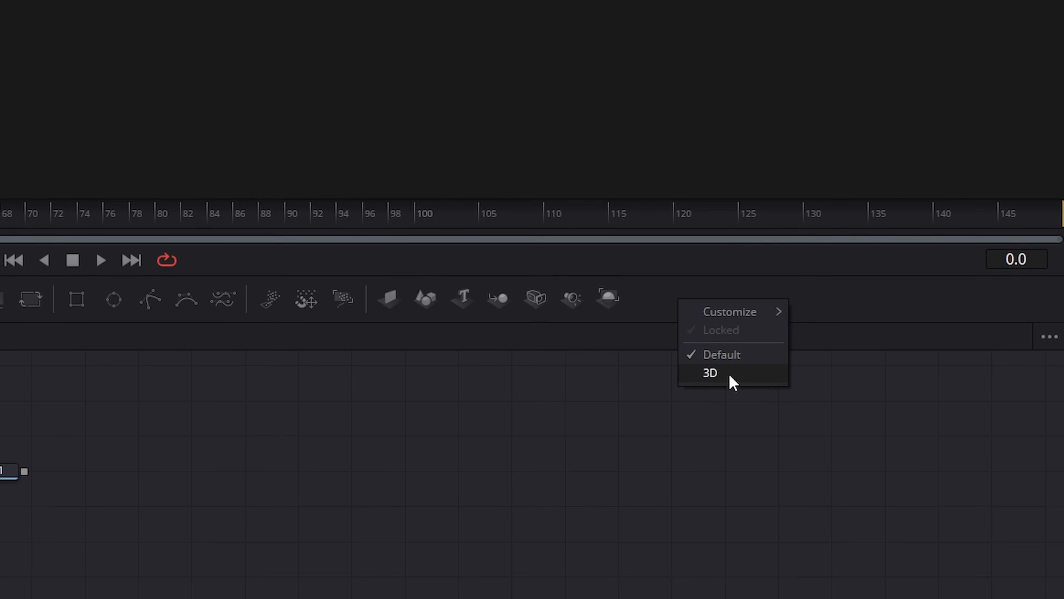
{"action": "left_click", "coordinate": [715, 374]}
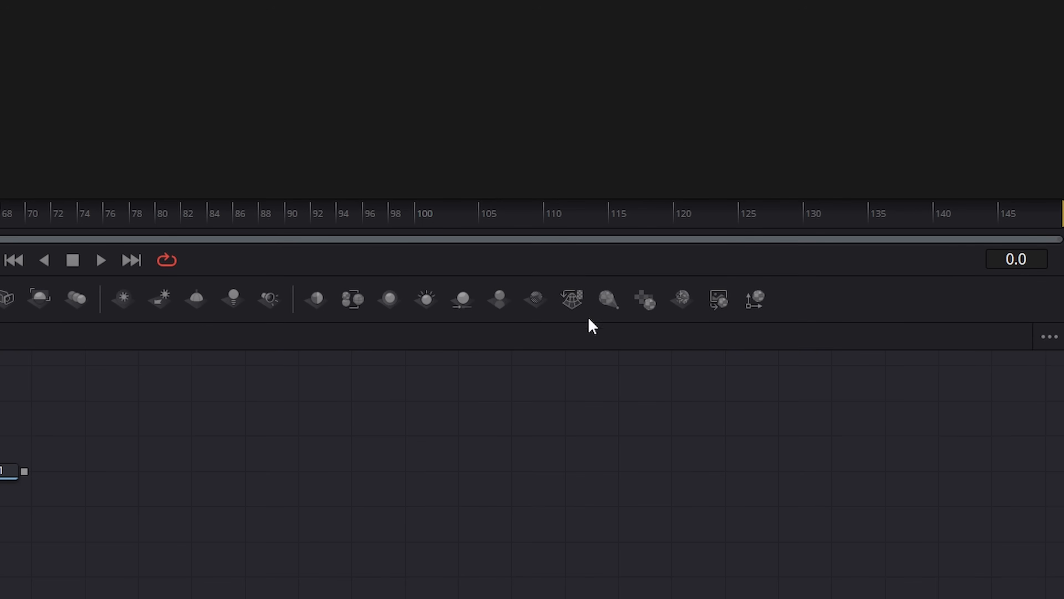
Create a custom toolbar named Keyer based on the 3D tool set and keep it selected.
{"action": "right_click", "coordinate": [790, 298]}
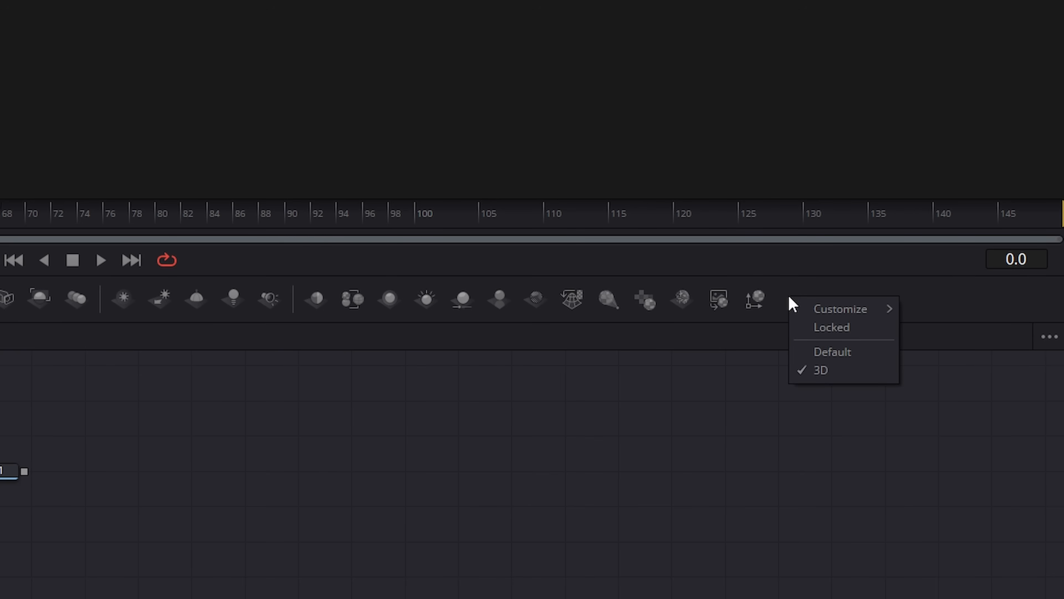
{"action": "mouse_move", "coordinate": [812, 307]}
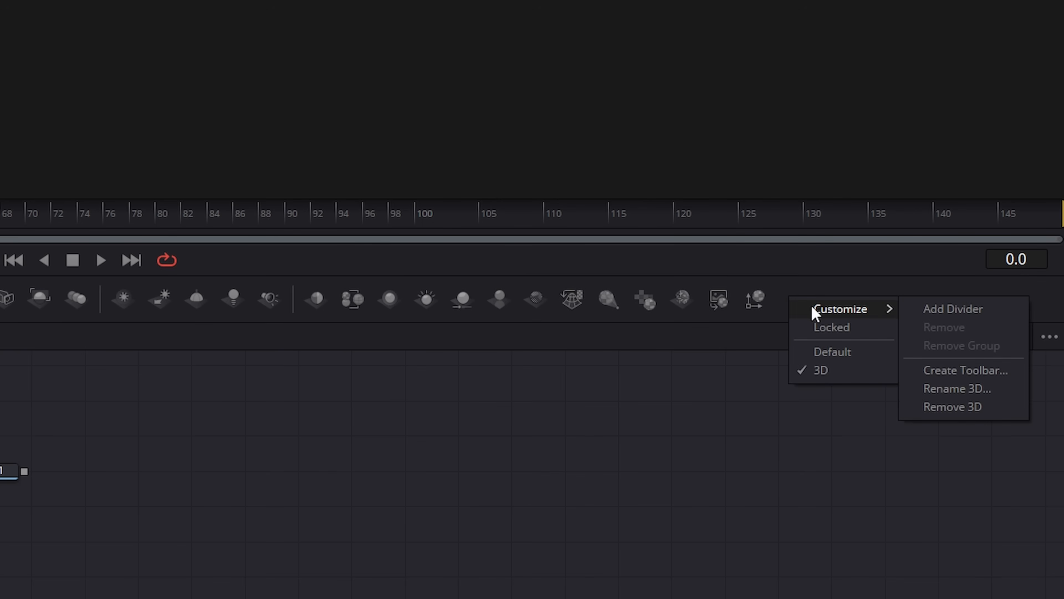
{"action": "left_click", "coordinate": [947, 369]}
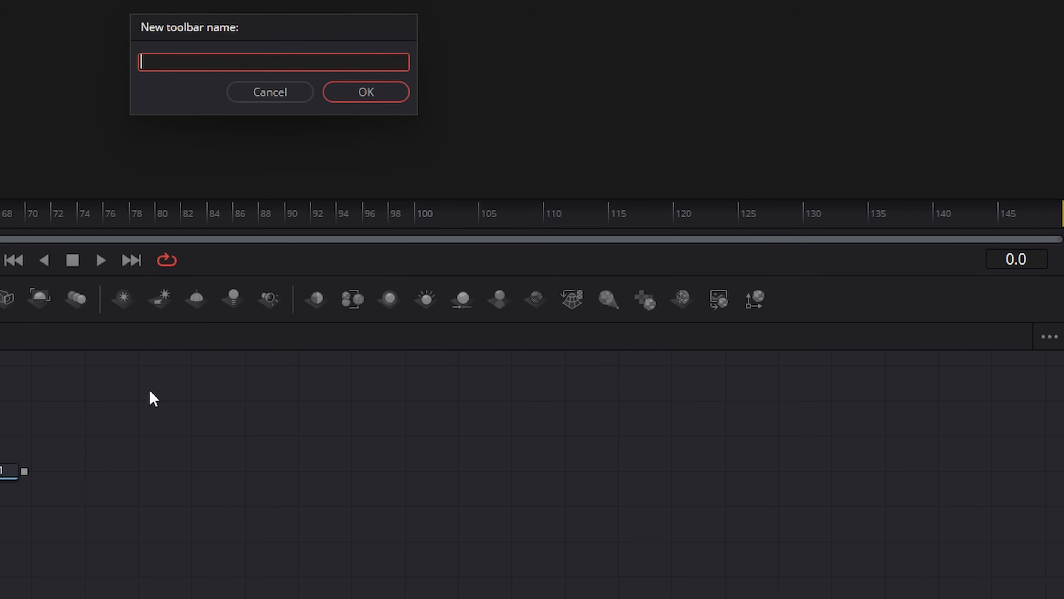
{"action": "type", "text": "Keyer"}
{"action": "key", "text": "Return"}
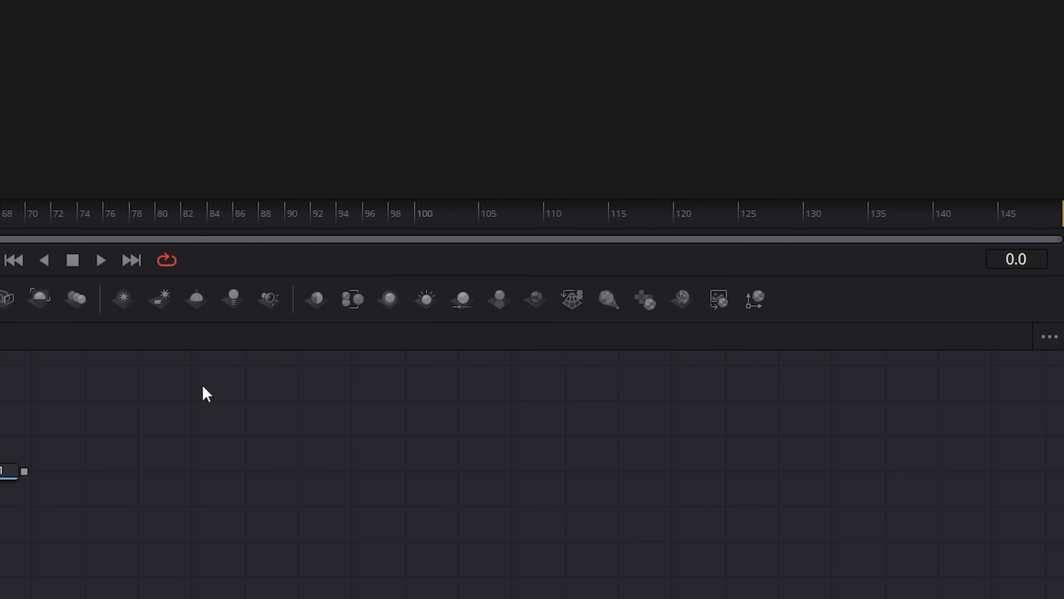
{"action": "right_click", "coordinate": [802, 299]}
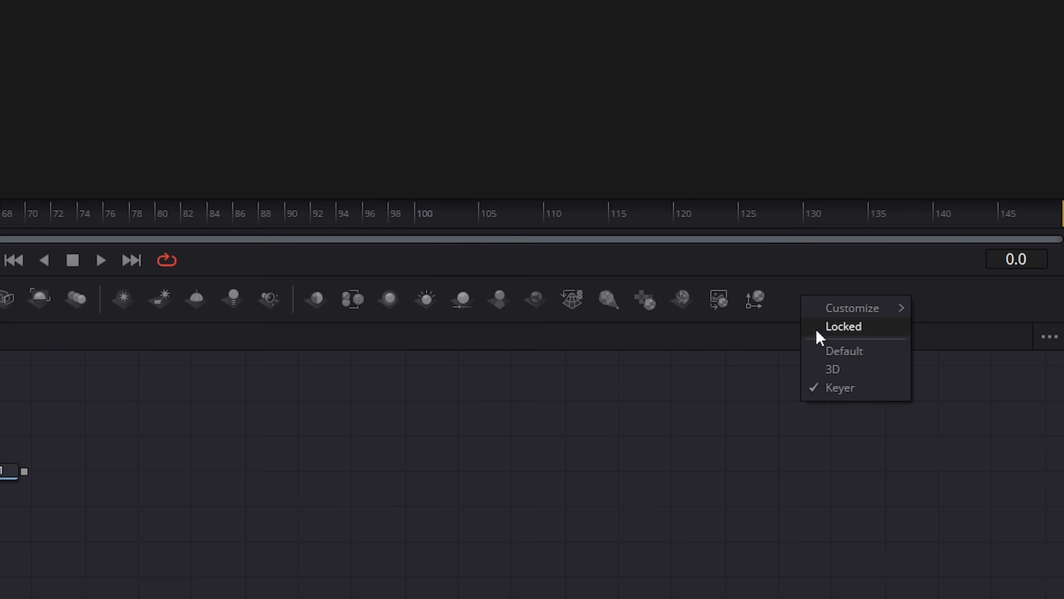
{"action": "left_click", "coordinate": [851, 388]}
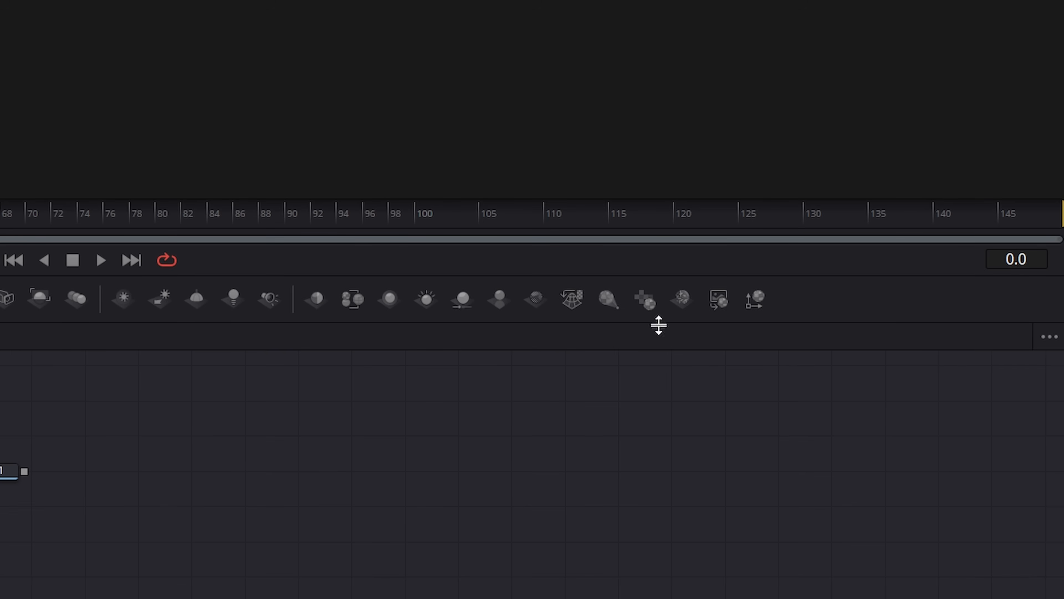
Remove the custom Keyer toolbar that was based on the 3D set.
{"action": "right_click", "coordinate": [803, 299]}
{"action": "mouse_move", "coordinate": [836, 310]}
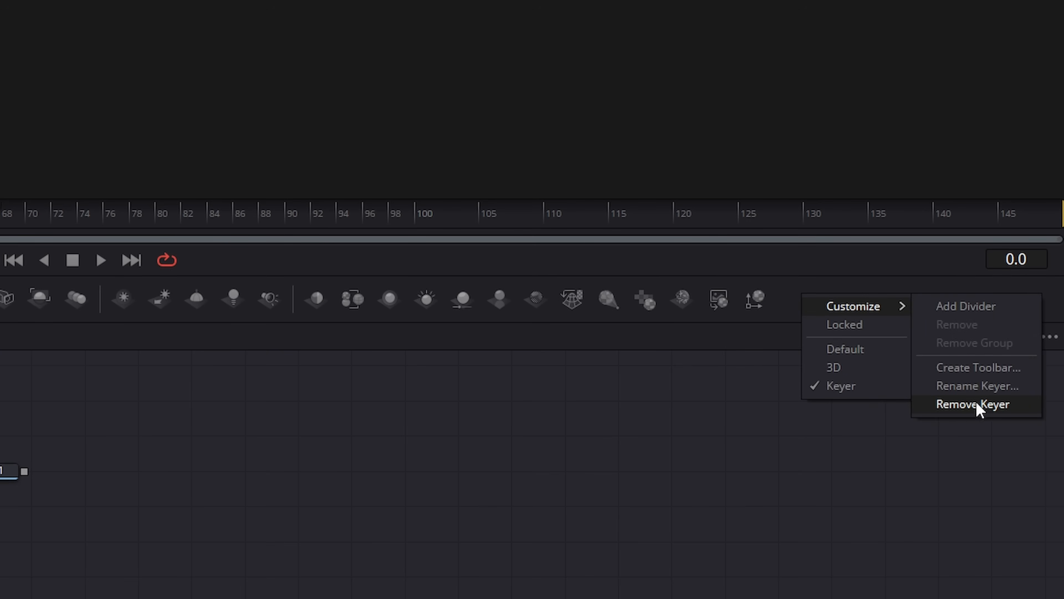
{"action": "left_click", "coordinate": [963, 406]}
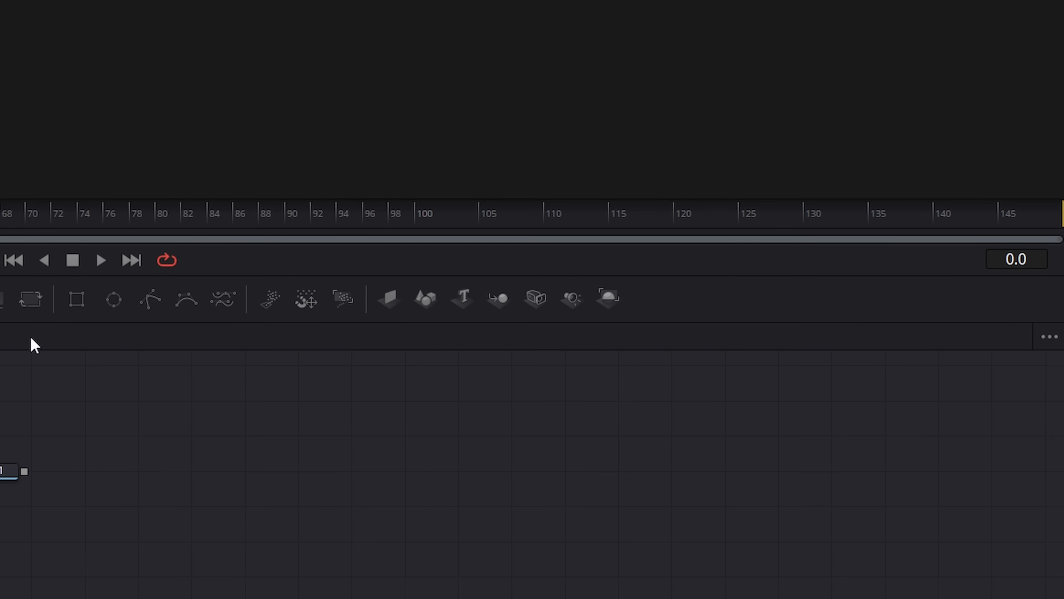
Create a new toolbar named Keyer based on the Default tool set.
{"action": "right_click", "coordinate": [677, 295]}
{"action": "mouse_move", "coordinate": [718, 306]}
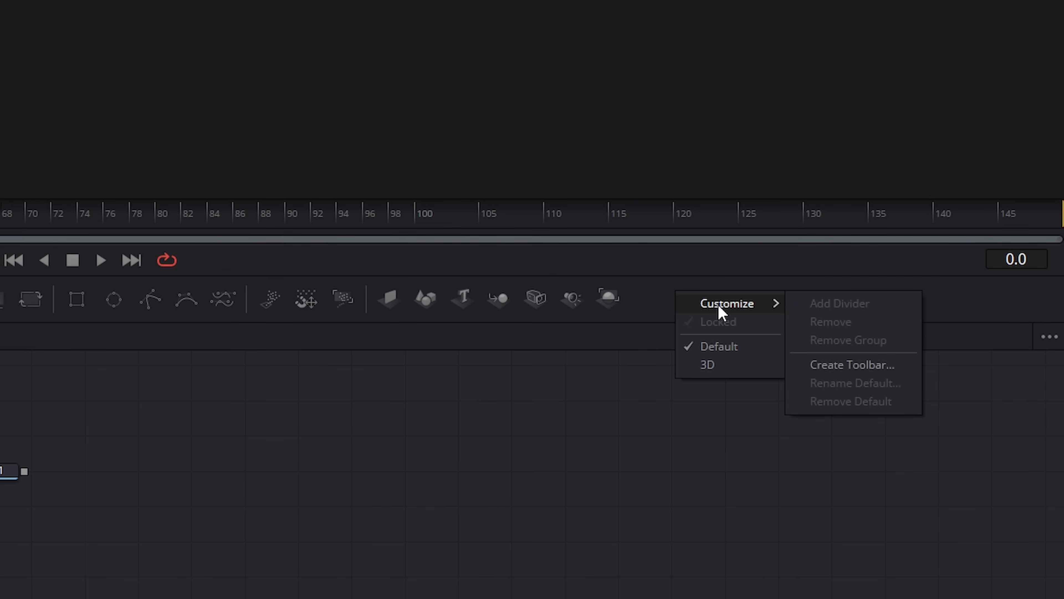
{"action": "left_click", "coordinate": [847, 365]}
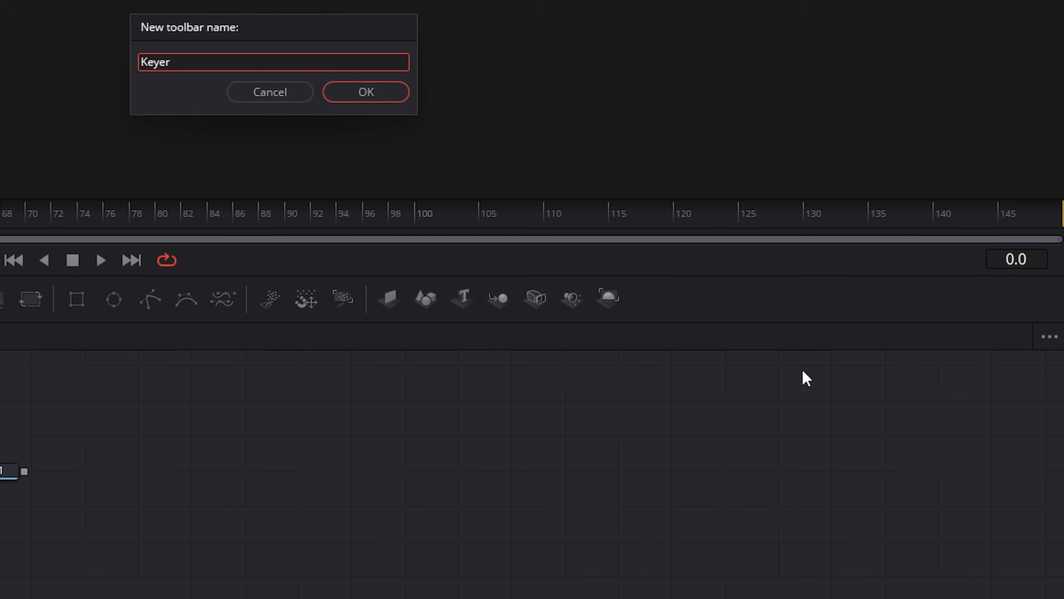
{"action": "left_click", "coordinate": [383, 95]}
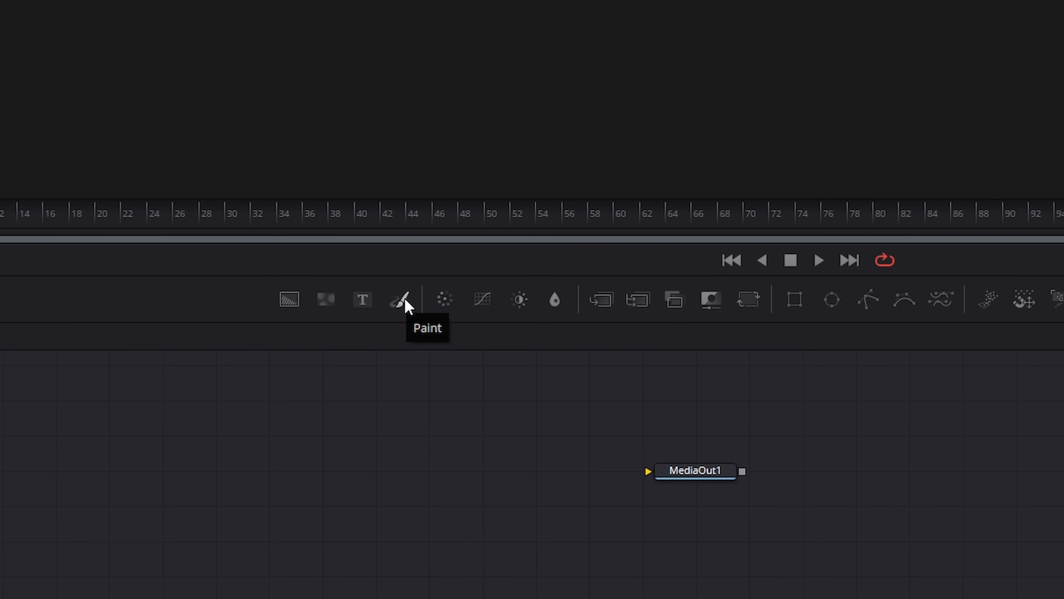
Remove the FastNoise, Text+ and Paint tools individually from the Keyer toolbar.
{"action": "right_click", "coordinate": [327, 306]}
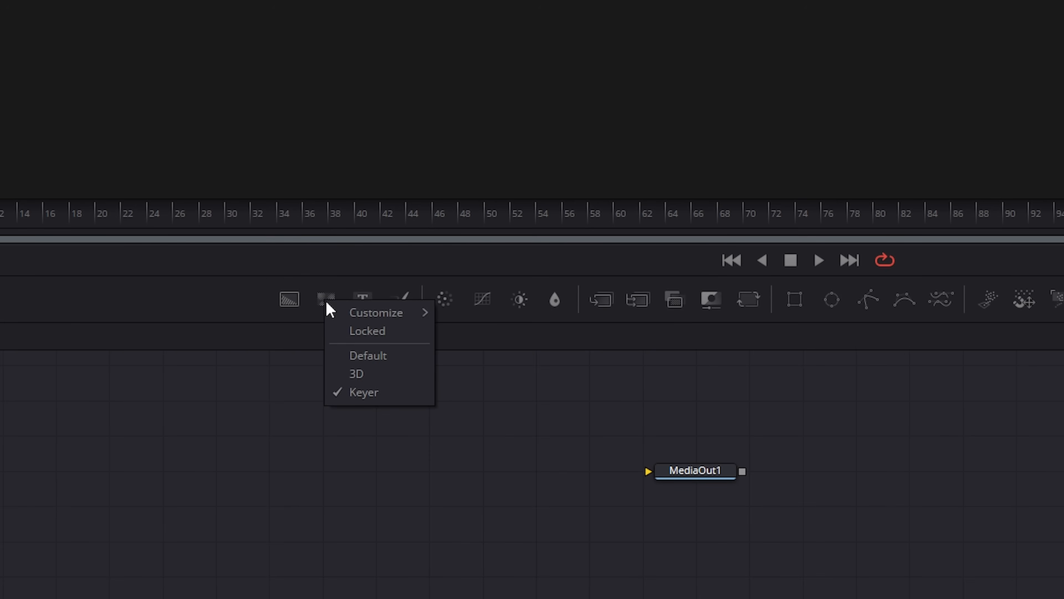
{"action": "mouse_move", "coordinate": [365, 312]}
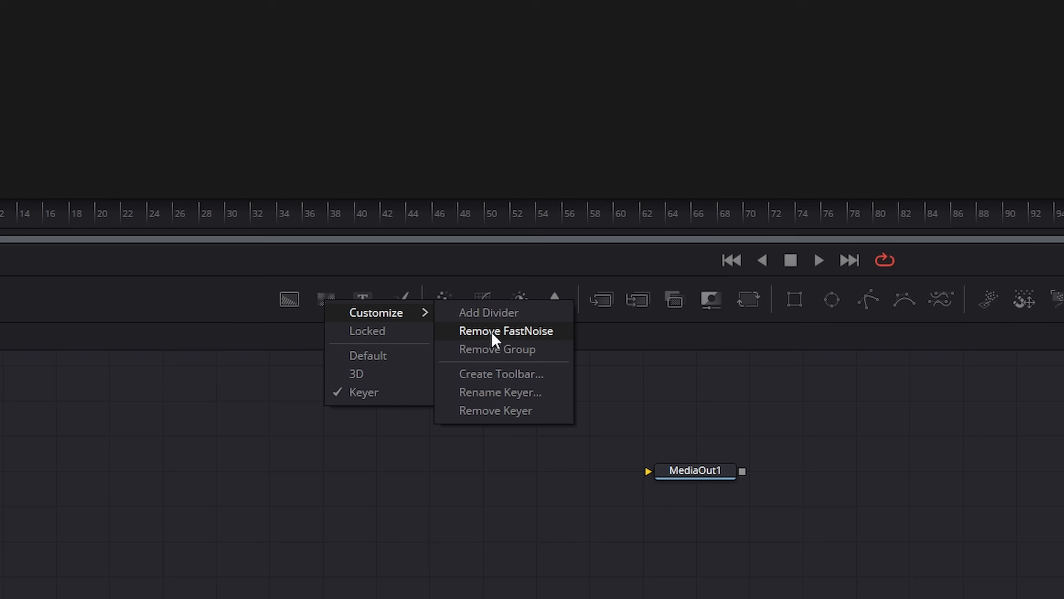
{"action": "left_click", "coordinate": [510, 331]}
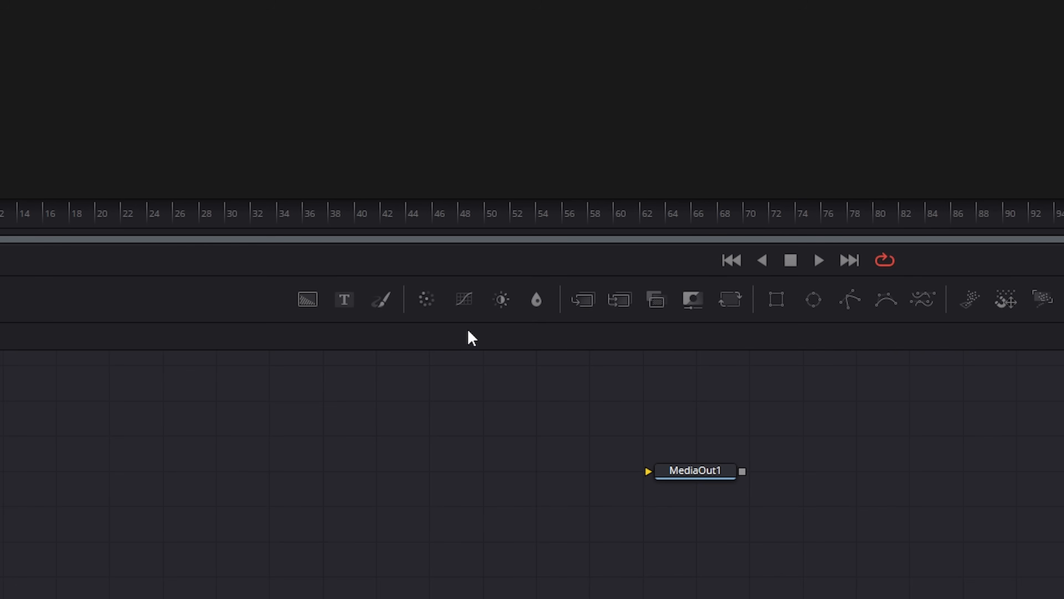
{"action": "right_click", "coordinate": [344, 306]}
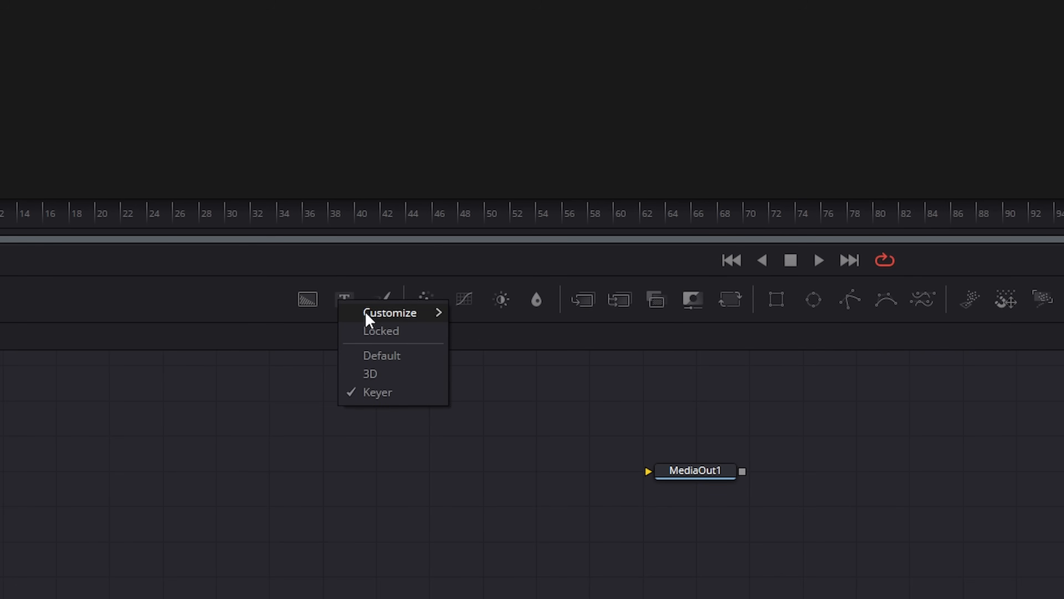
{"action": "mouse_move", "coordinate": [364, 313]}
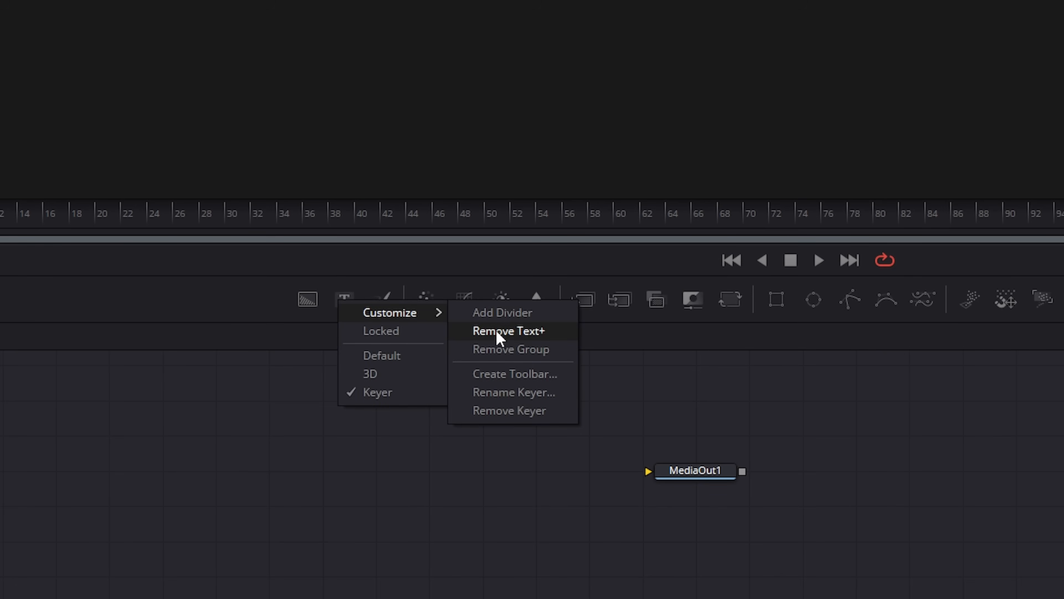
{"action": "left_click", "coordinate": [507, 332]}
{"action": "right_click", "coordinate": [360, 300]}
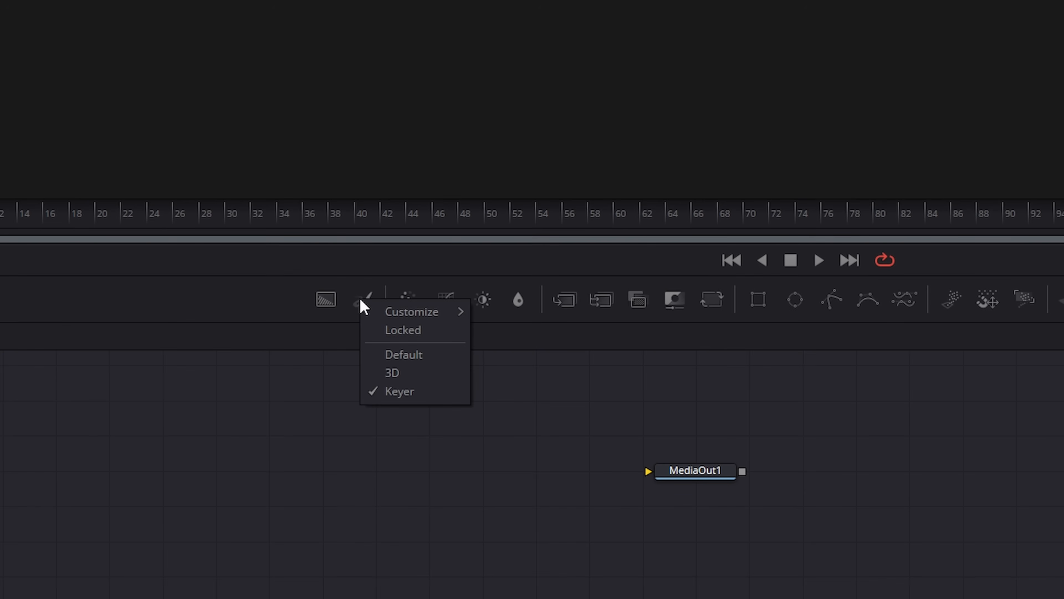
{"action": "mouse_move", "coordinate": [394, 319]}
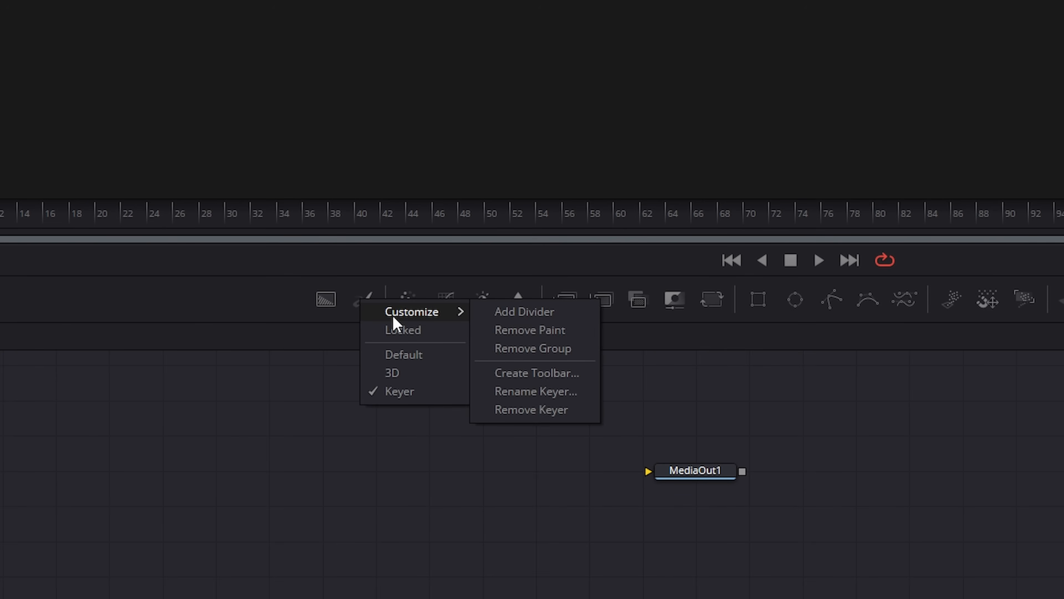
{"action": "left_click", "coordinate": [558, 332]}
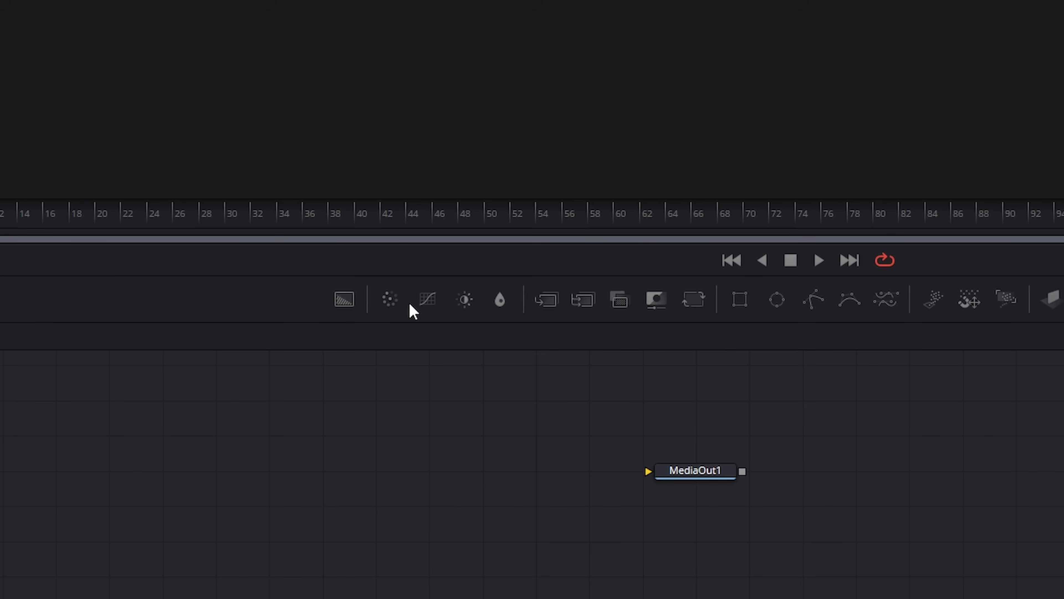
Remove the whole color and blur, particle, and 3D tool groups from the Keyer toolbar.
{"action": "right_click", "coordinate": [428, 300]}
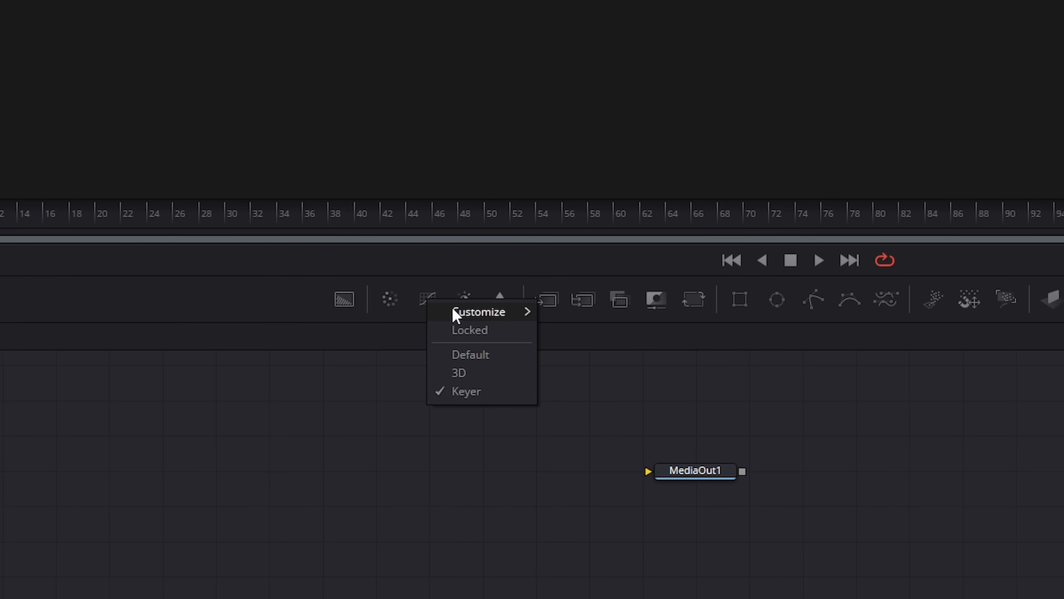
{"action": "mouse_move", "coordinate": [456, 314]}
{"action": "left_click", "coordinate": [591, 353]}
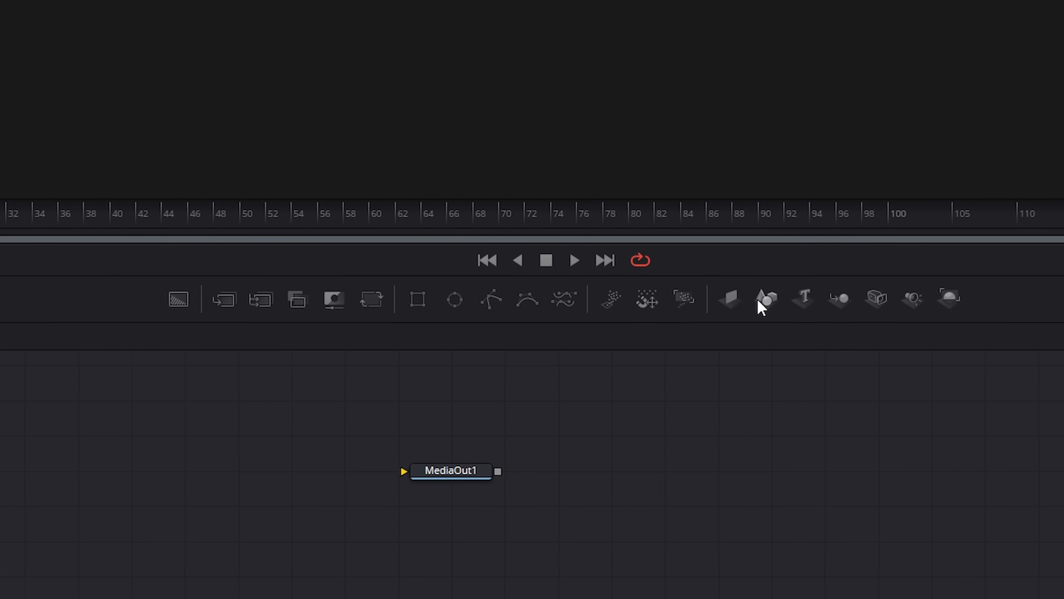
{"action": "right_click", "coordinate": [605, 299]}
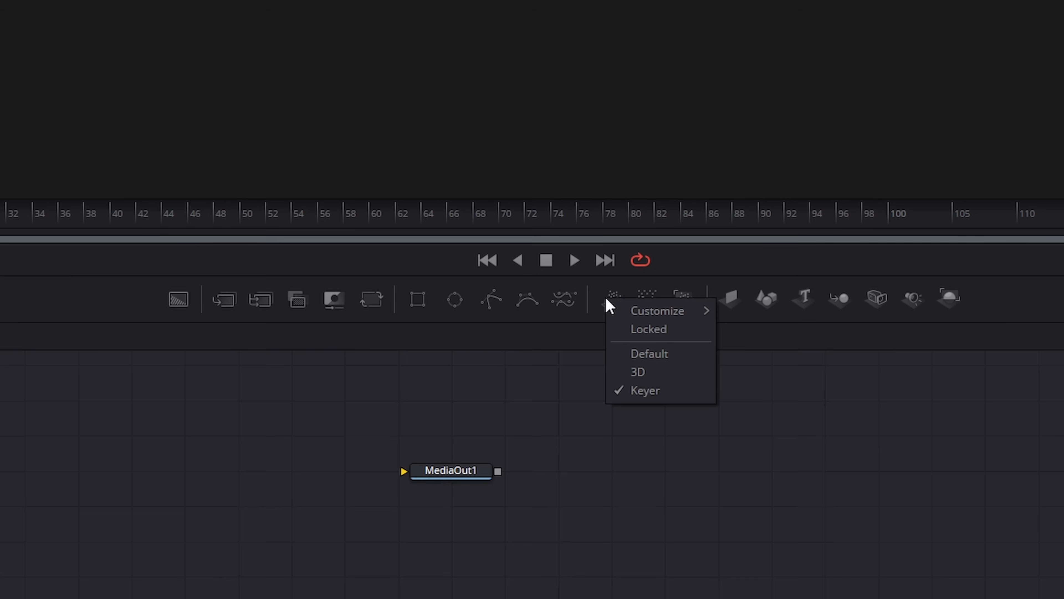
{"action": "mouse_move", "coordinate": [635, 313]}
{"action": "left_click", "coordinate": [771, 339]}
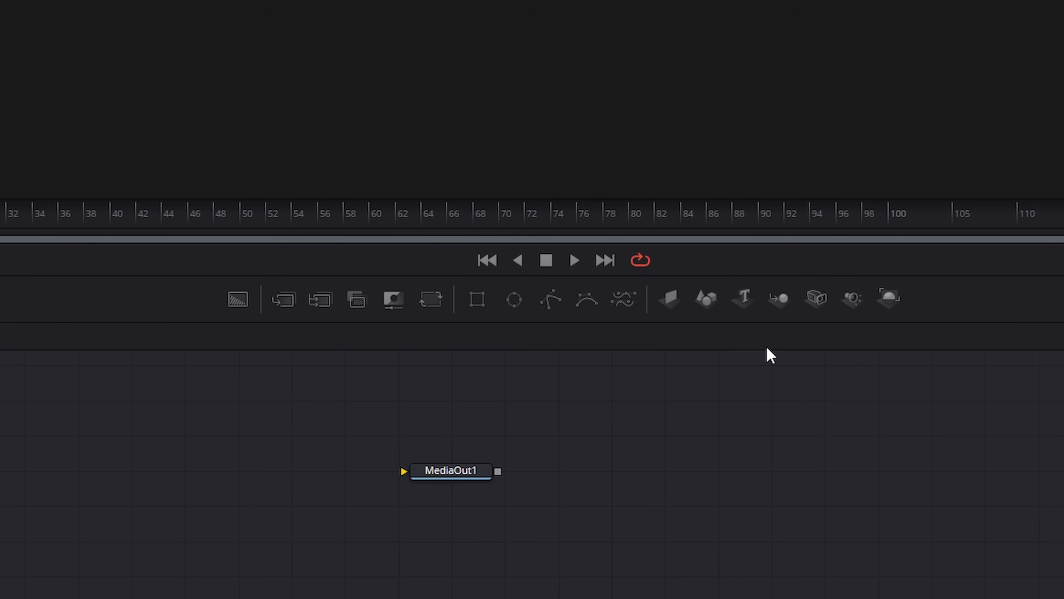
{"action": "right_click", "coordinate": [670, 297]}
{"action": "mouse_move", "coordinate": [711, 309]}
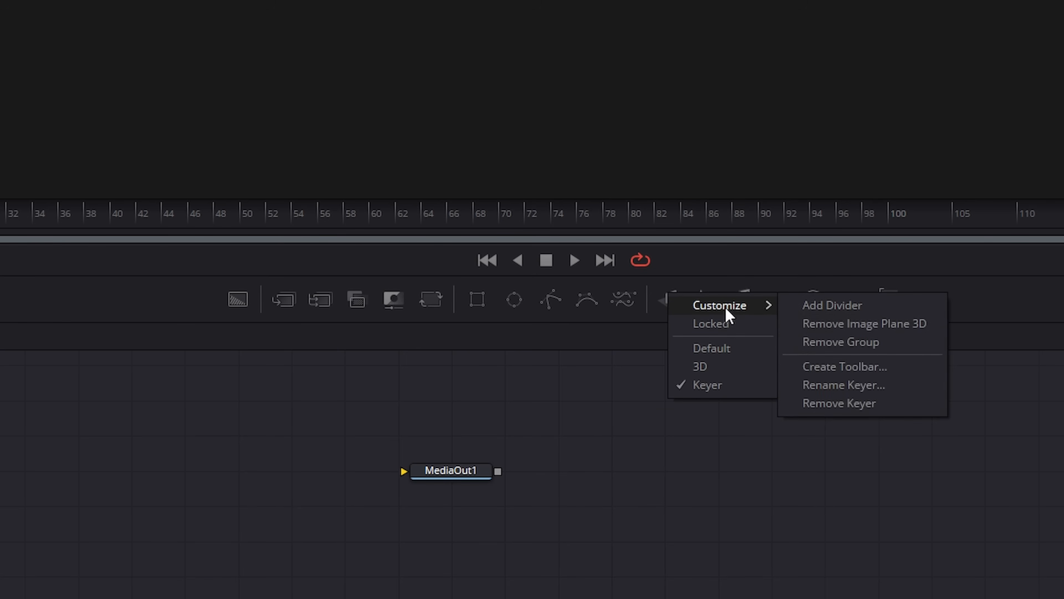
{"action": "left_click", "coordinate": [822, 346]}
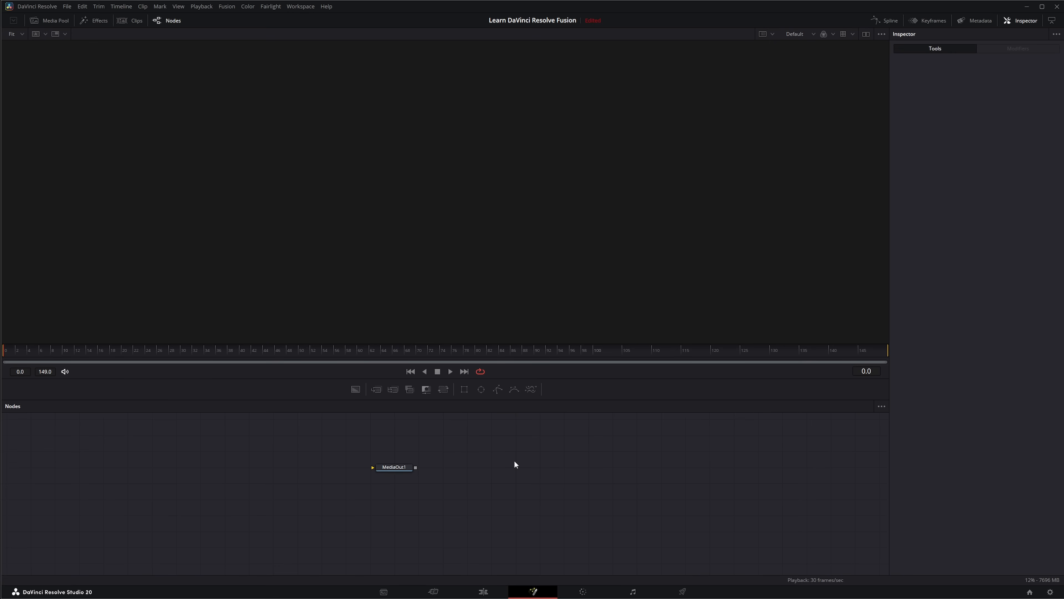
Add a Delta Keyer node to the graph and place it as a tool at the end of the Keyer toolbar.
{"action": "key", "text": "shift+space"}
{"action": "type", "text": "hu"}
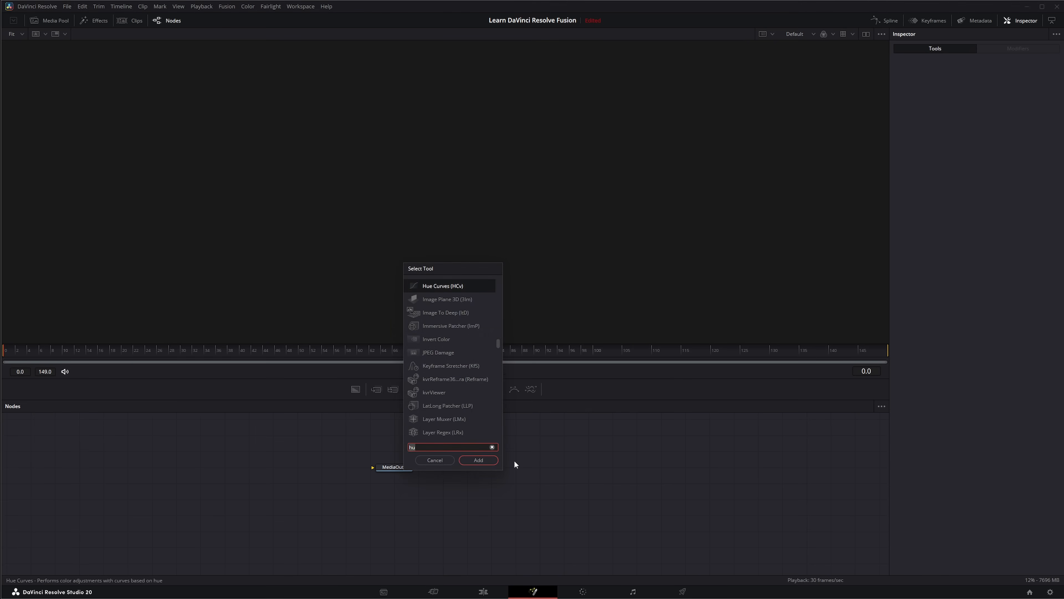
{"action": "type", "text": "delta"}
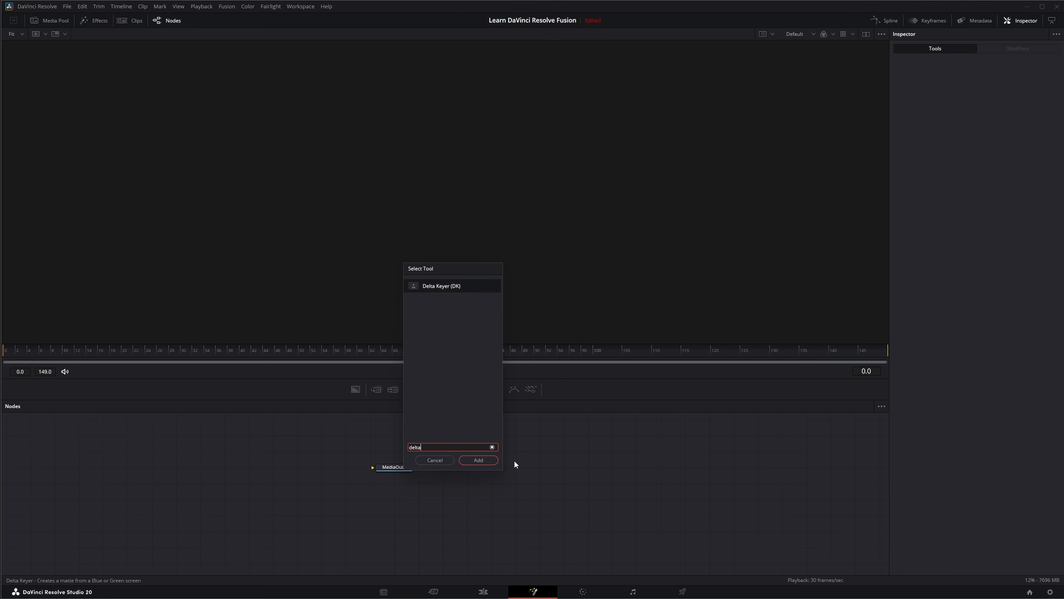
{"action": "key", "text": "Return"}
{"action": "left_click_drag", "start_coordinate": [514, 460], "coordinate": [557, 389]}
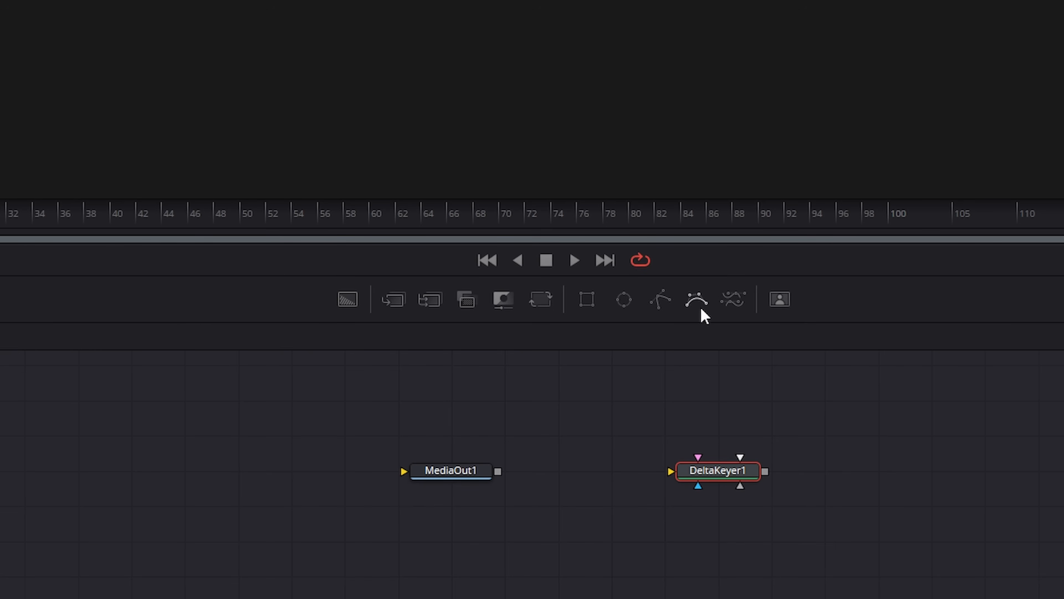
Add a divider before the last mask tool and try moving the Delta Keyer tool next to that divider.
{"action": "right_click", "coordinate": [702, 298]}
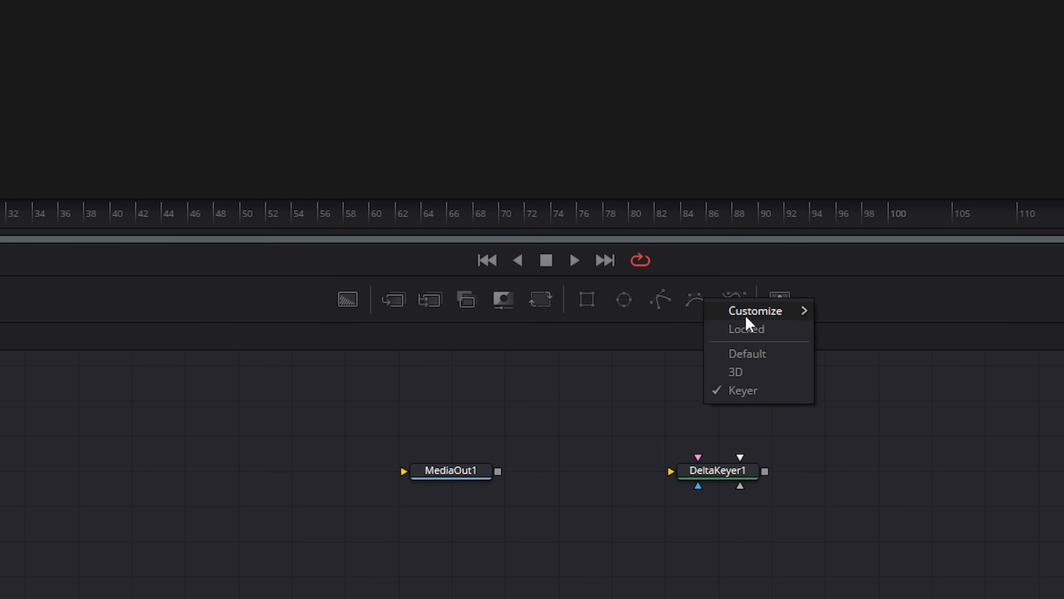
{"action": "mouse_move", "coordinate": [745, 312]}
{"action": "left_click", "coordinate": [874, 312]}
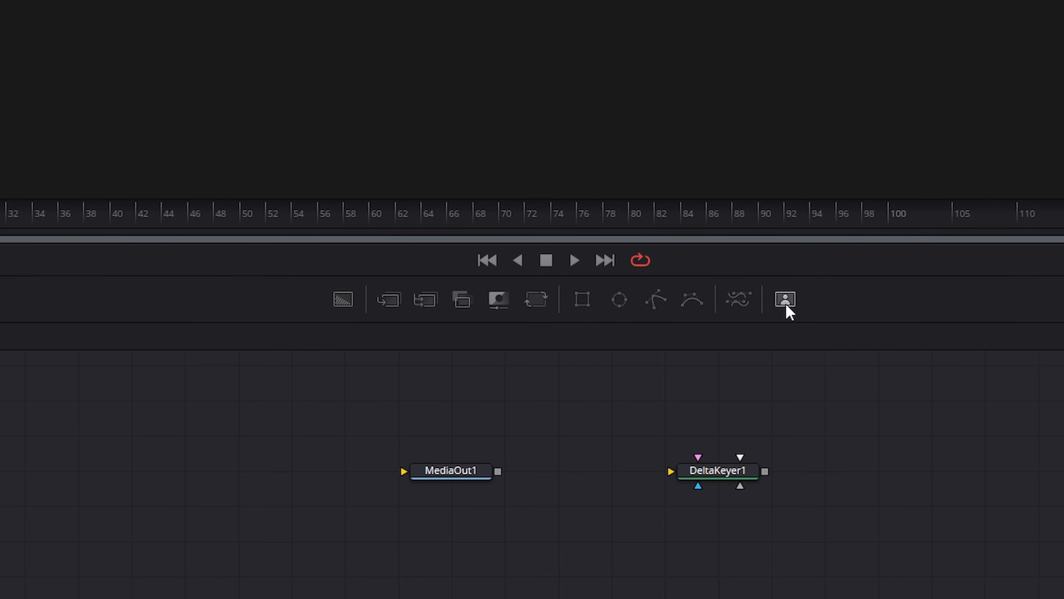
{"action": "left_click_drag", "start_coordinate": [786, 298], "coordinate": [709, 305]}
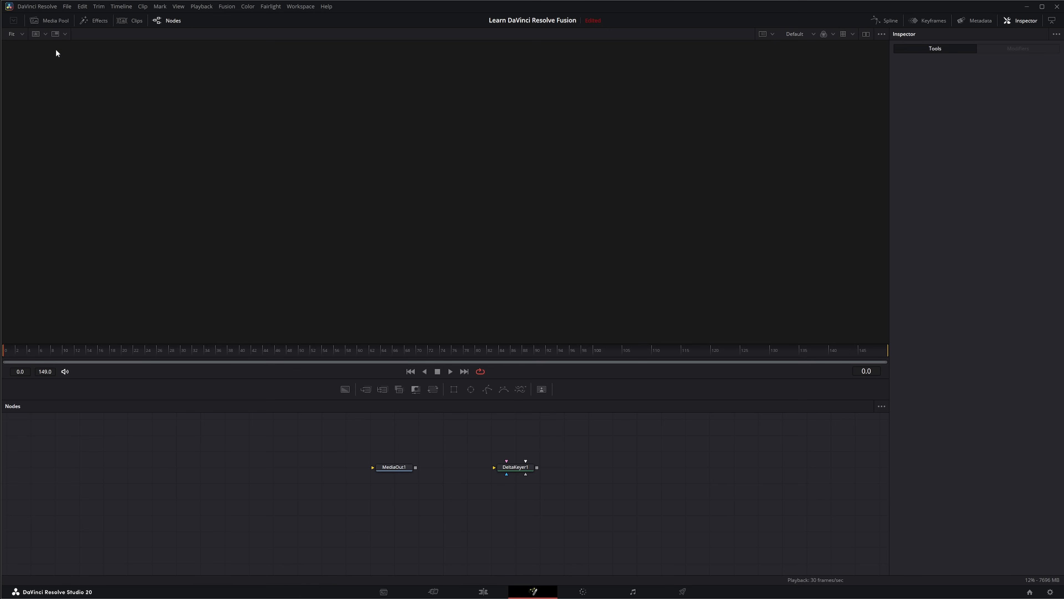
Open the Effects library, expand its Tools categories and display the Matte tools.
{"action": "left_click", "coordinate": [100, 21]}
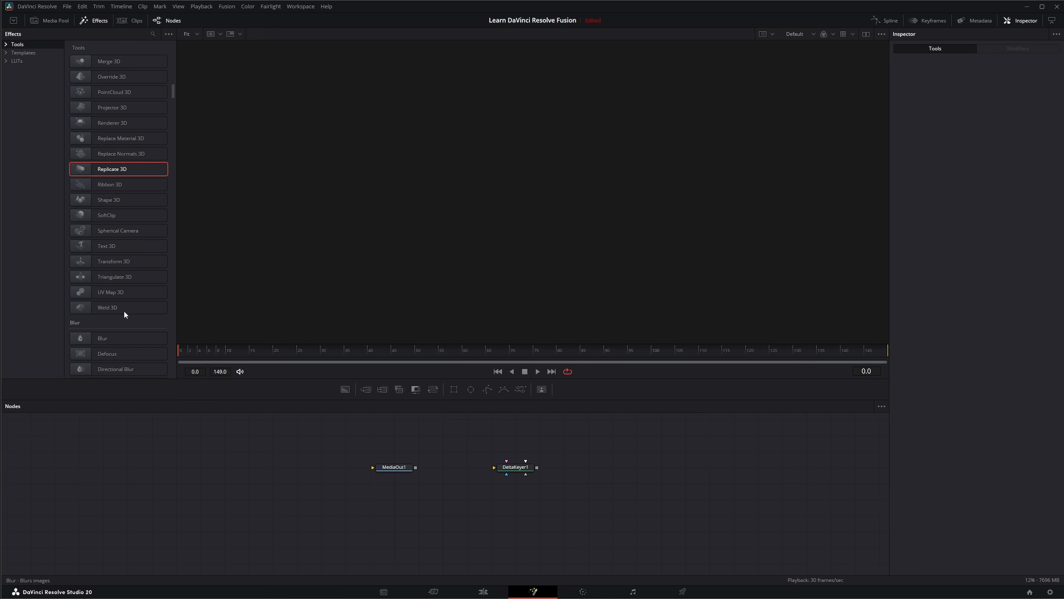
{"action": "scroll", "coordinate": [74, 268], "scroll_direction": "down", "scroll_amount": 1}
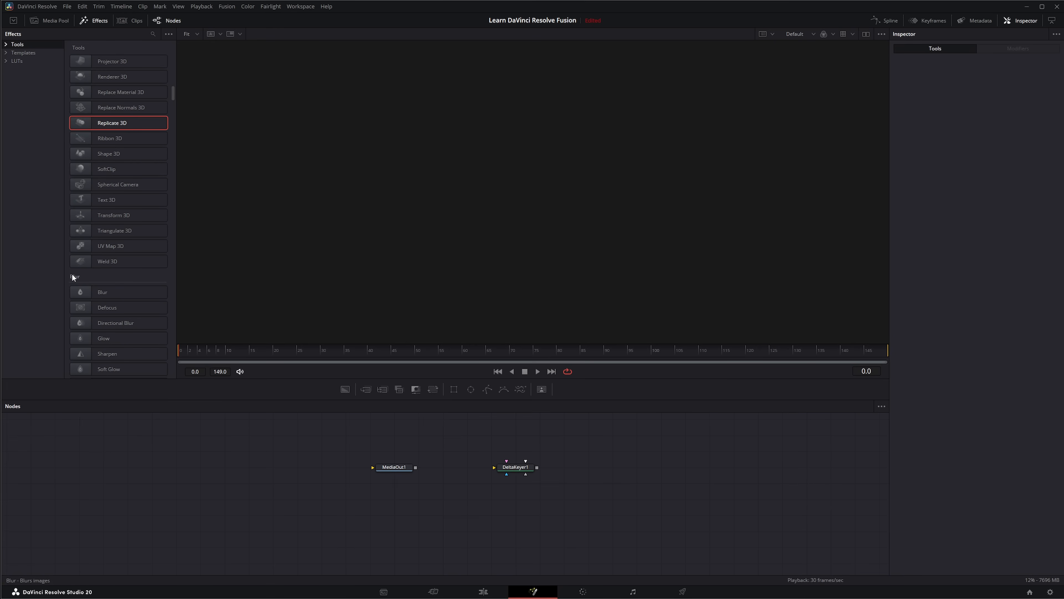
{"action": "left_click", "coordinate": [7, 45]}
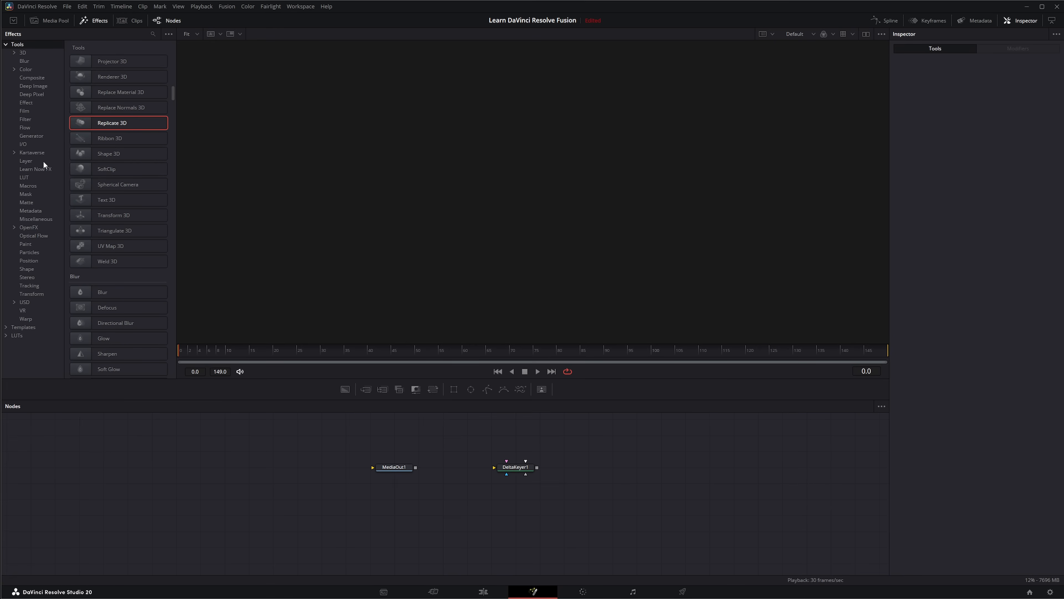
{"action": "left_click", "coordinate": [24, 203]}
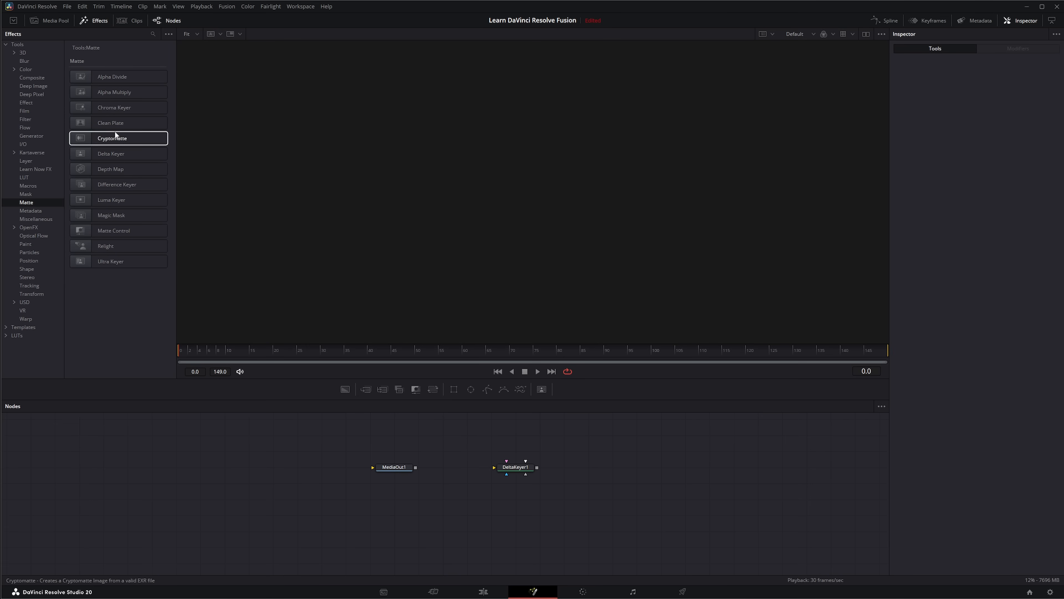
Add the Alpha Multiply, Clean Plate, Cryptomatte and Magic Mask tools from the Matte category to the end of the Keyer toolbar.
{"action": "left_click_drag", "start_coordinate": [86, 92], "coordinate": [444, 398]}
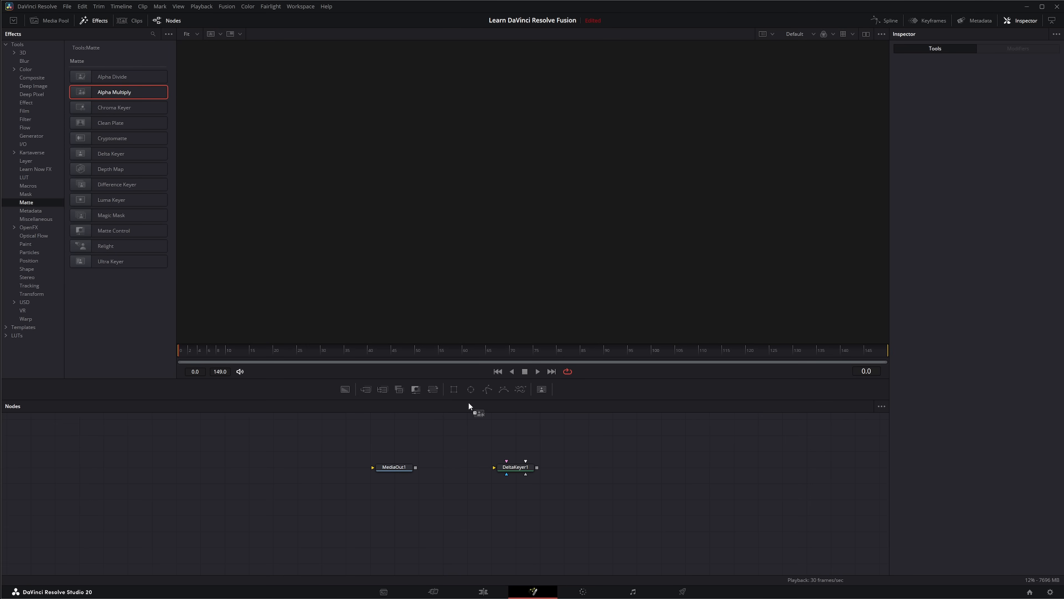
{"action": "left_click_drag", "start_coordinate": [546, 395], "coordinate": [547, 391]}
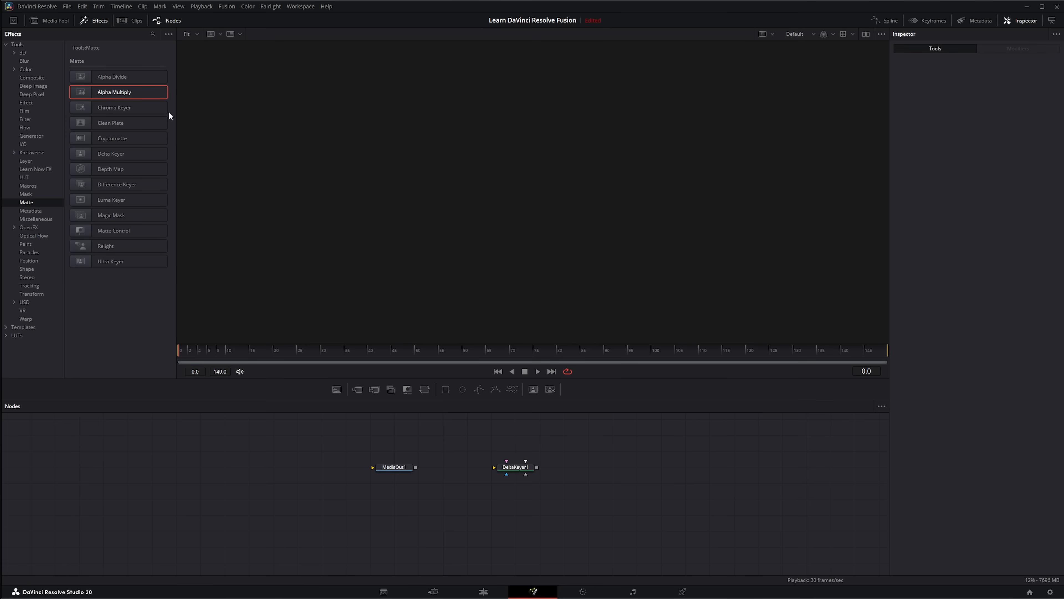
{"action": "left_click_drag", "start_coordinate": [89, 123], "coordinate": [103, 133]}
{"action": "left_click_drag", "start_coordinate": [539, 380], "coordinate": [553, 385]}
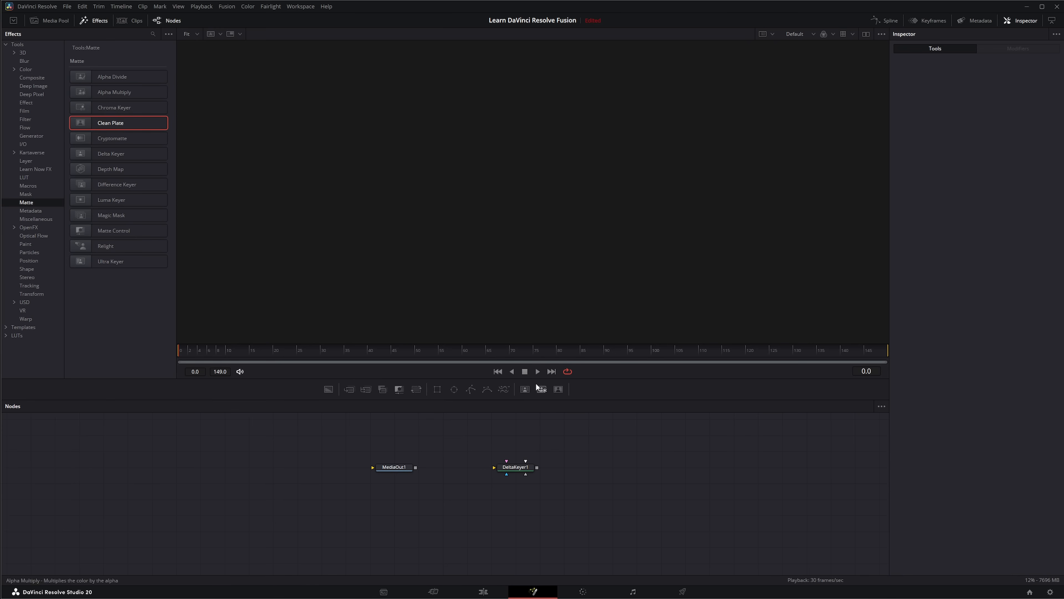
{"action": "left_click_drag", "start_coordinate": [101, 139], "coordinate": [561, 390]}
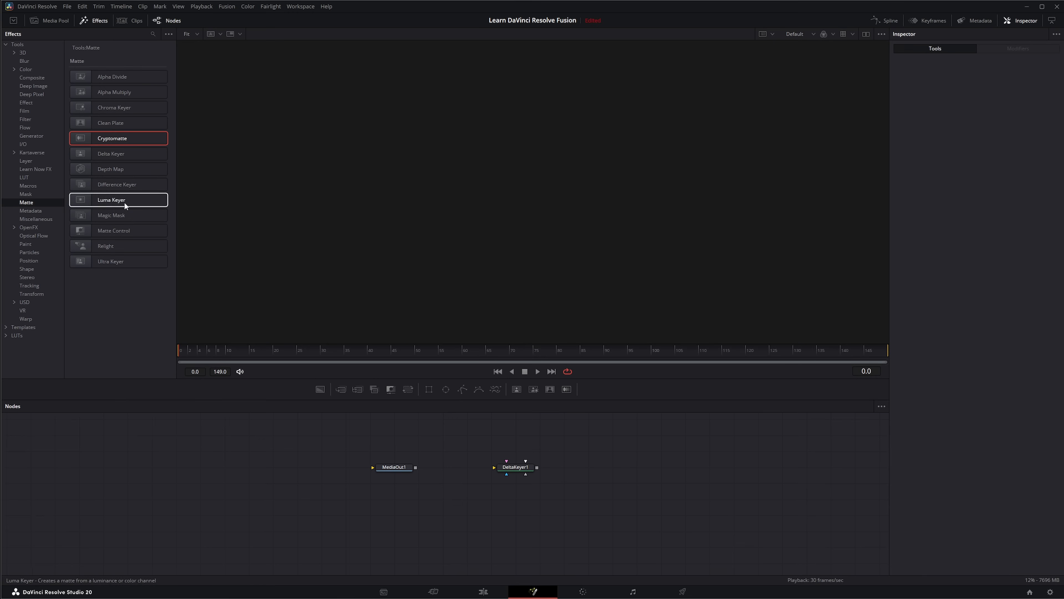
{"action": "left_click_drag", "start_coordinate": [95, 214], "coordinate": [575, 389]}
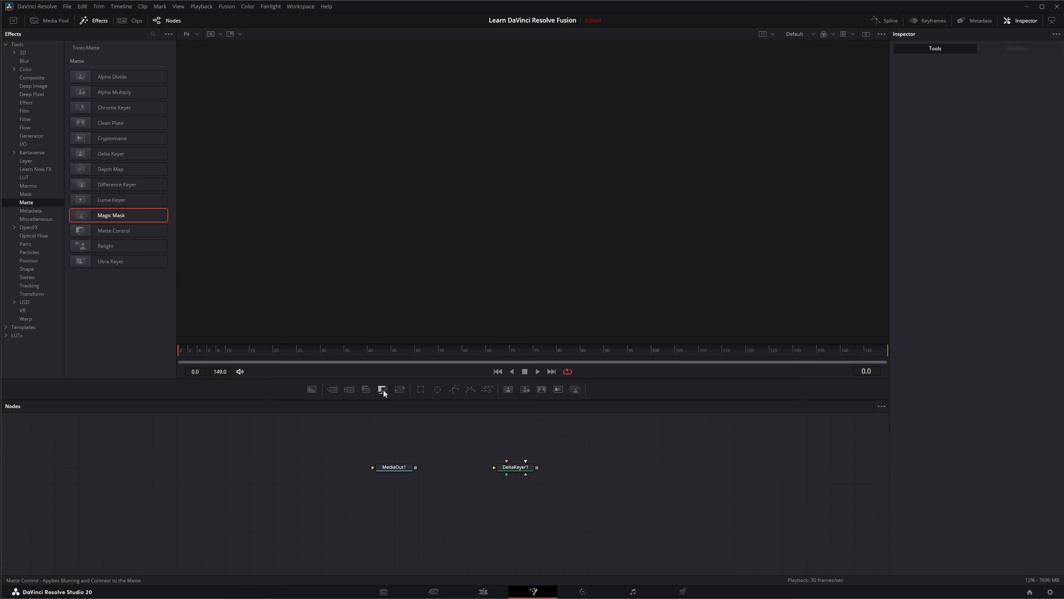
Move the Matte Control tool out of the compositing group to the end of the Keyer toolbar, after Magic Mask.
{"action": "left_click_drag", "start_coordinate": [383, 389], "coordinate": [586, 396]}
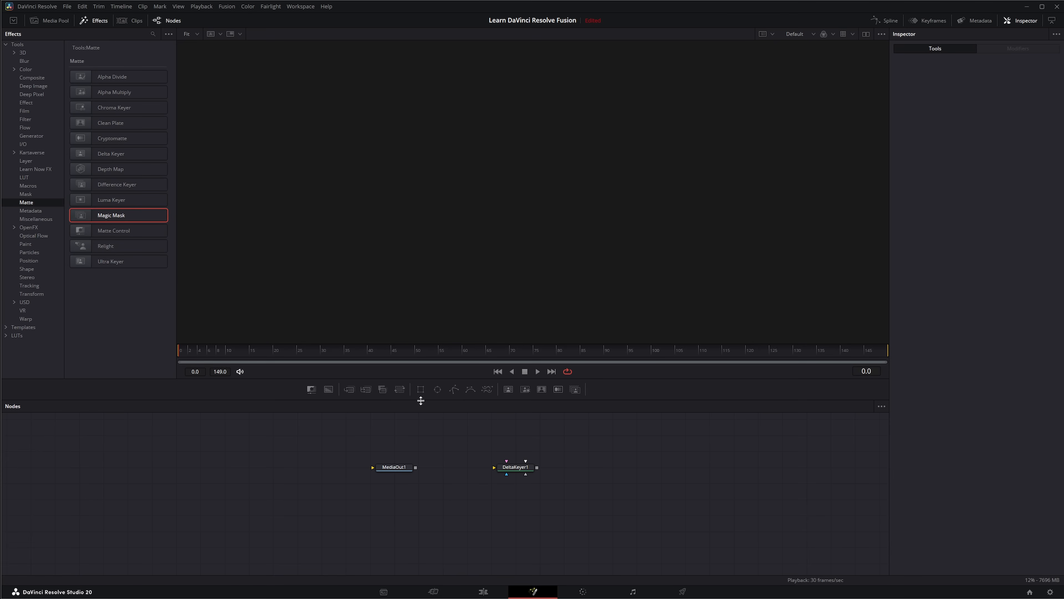
{"action": "left_click_drag", "start_coordinate": [310, 390], "coordinate": [411, 390]}
{"action": "left_click_drag", "start_coordinate": [565, 396], "coordinate": [579, 391]}
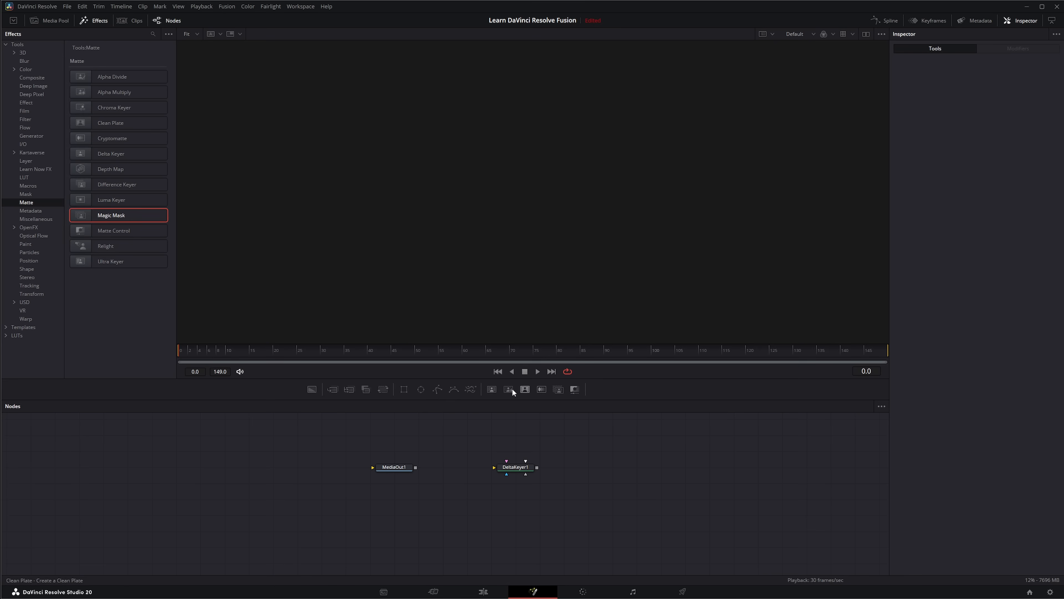
Delete the Delta Keyer node from the graph and close the Effects library.
{"action": "left_click_drag", "start_coordinate": [468, 441], "coordinate": [602, 506]}
{"action": "key", "text": "Delete"}
{"action": "left_click", "coordinate": [96, 21]}
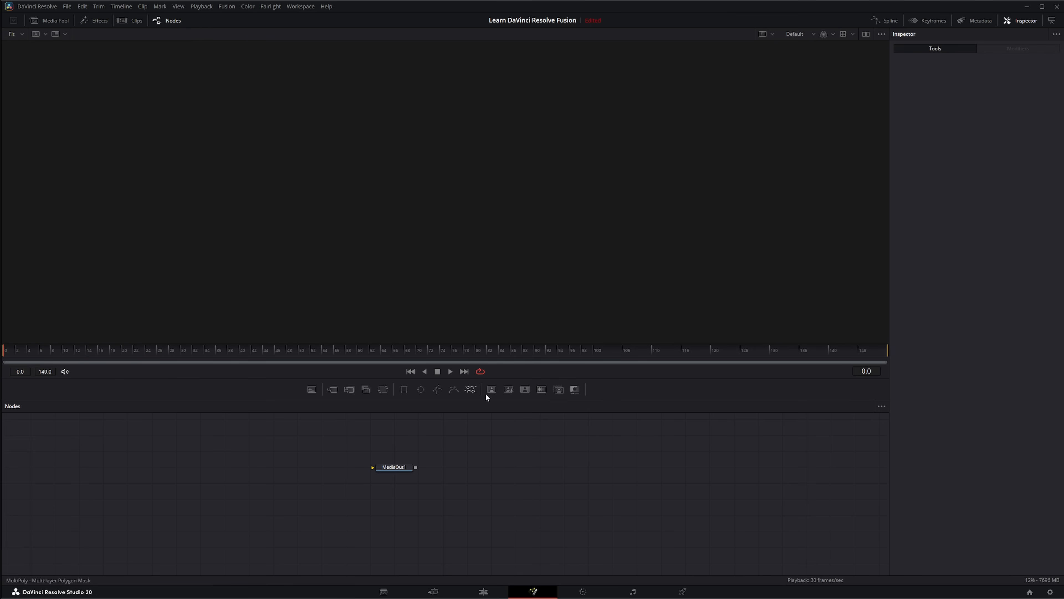
Switch the toolbar to the Default set and the 3D set, and return to the Keyer set.
{"action": "right_click", "coordinate": [640, 396]}
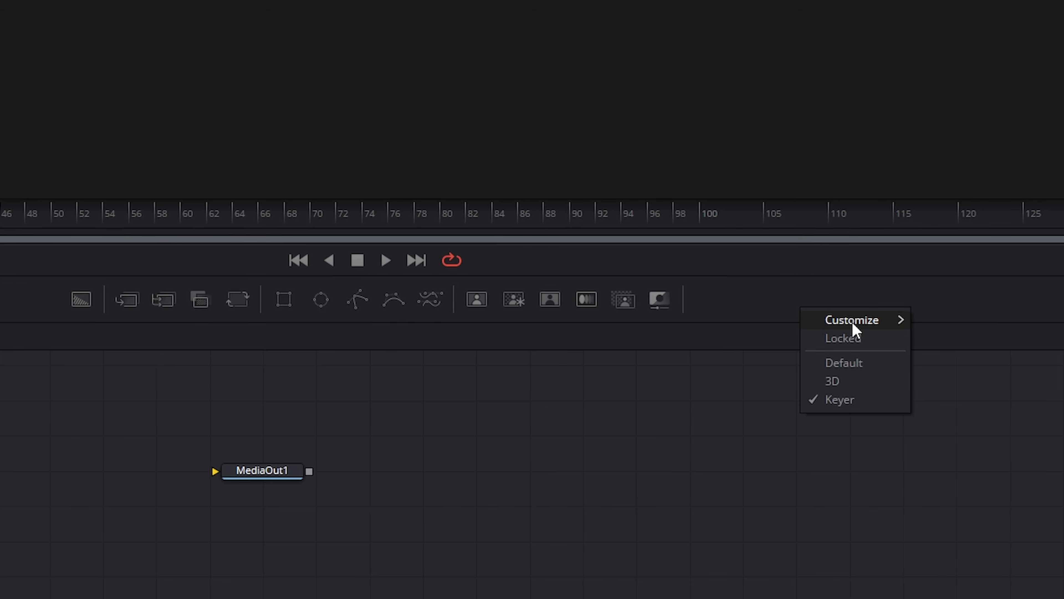
{"action": "left_click", "coordinate": [843, 363]}
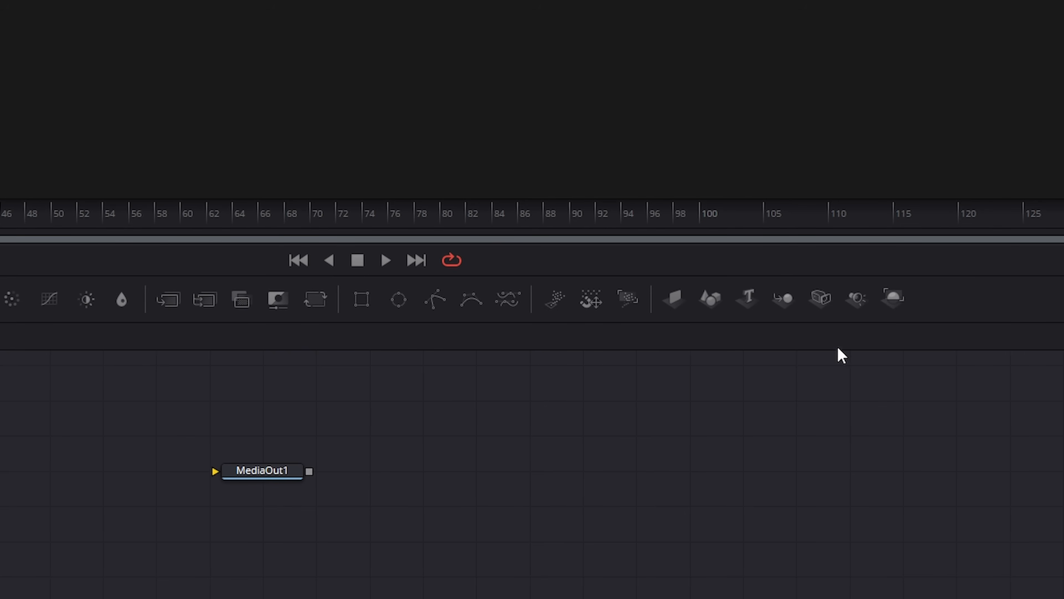
{"action": "right_click", "coordinate": [947, 297]}
{"action": "left_click", "coordinate": [972, 367]}
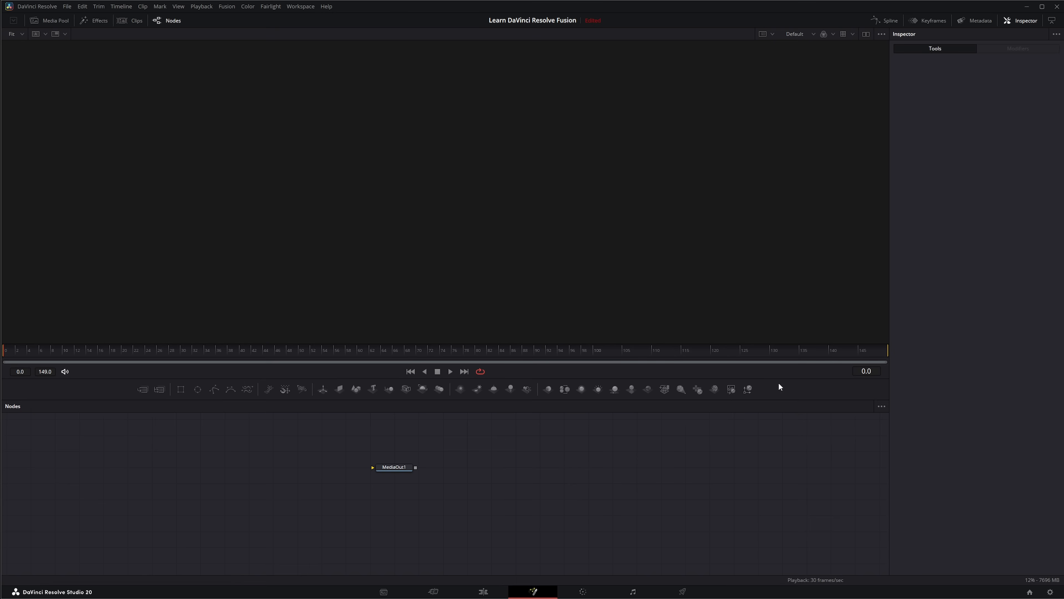
{"action": "right_click", "coordinate": [780, 386]}
{"action": "left_click", "coordinate": [802, 424]}
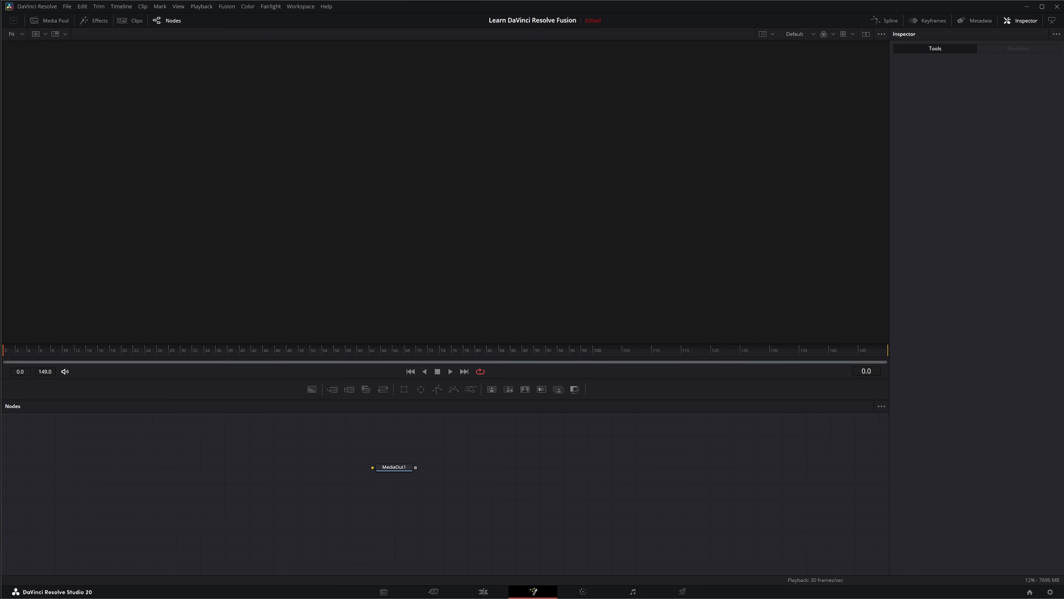
Connect the green-screen clip to MediaOut1 and insert a Delta Keyer between them, sampling the green backdrop as its background color.
{"action": "left_click_drag", "start_coordinate": [497, 522], "coordinate": [374, 467]}
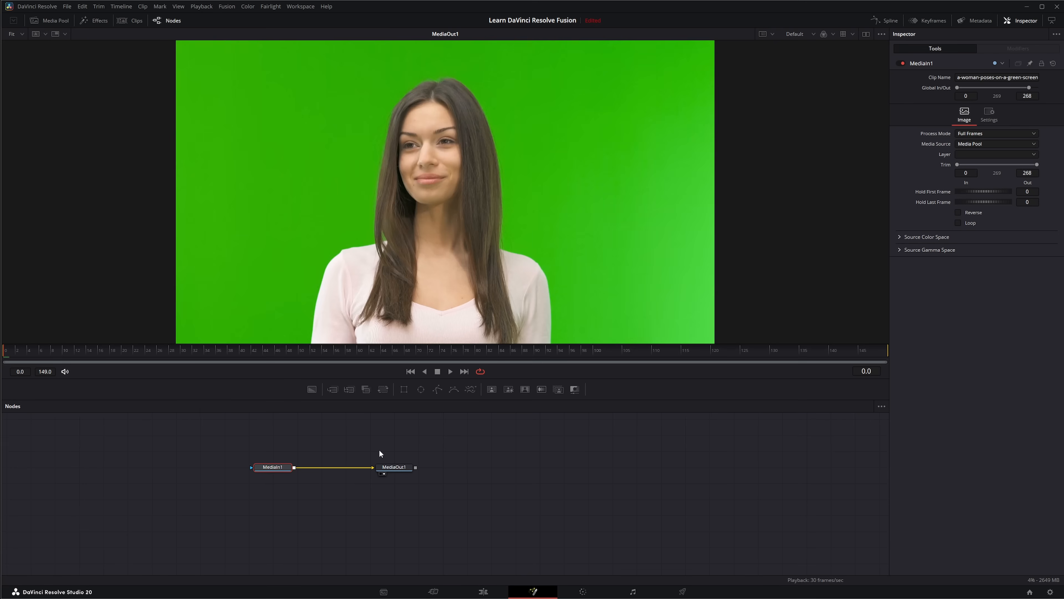
{"action": "left_click", "coordinate": [491, 388]}
{"action": "left_click_drag", "start_coordinate": [1005, 118], "coordinate": [567, 204]}
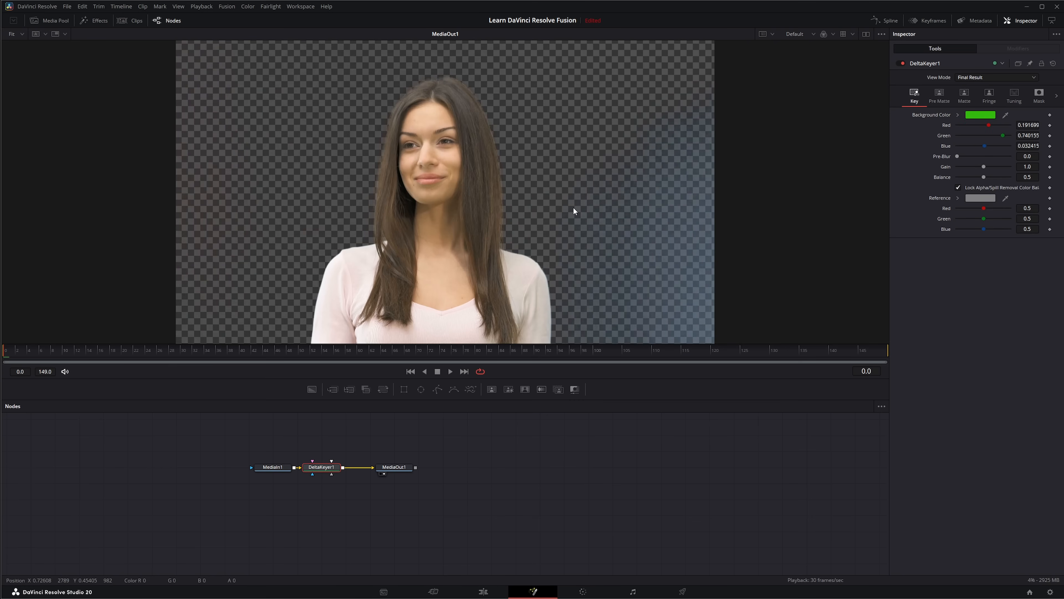
Set the Delta Keyer's low matte threshold to 0.367 and add a Matte Control node after it with a low threshold of 0.094.
{"action": "left_click", "coordinate": [965, 95]}
{"action": "left_click_drag", "start_coordinate": [960, 115], "coordinate": [977, 115]}
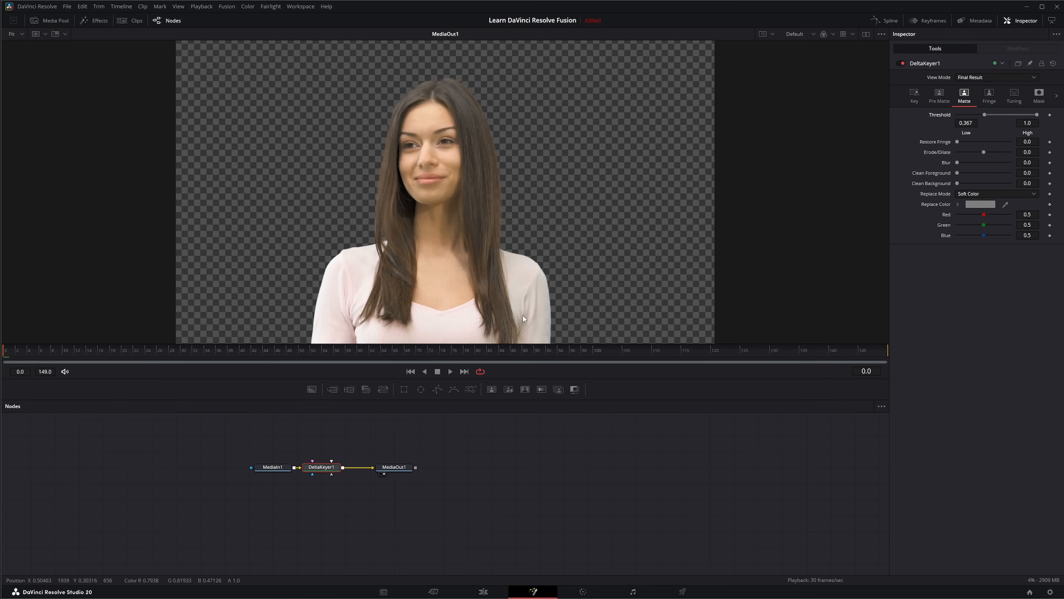
{"action": "left_click", "coordinate": [573, 388]}
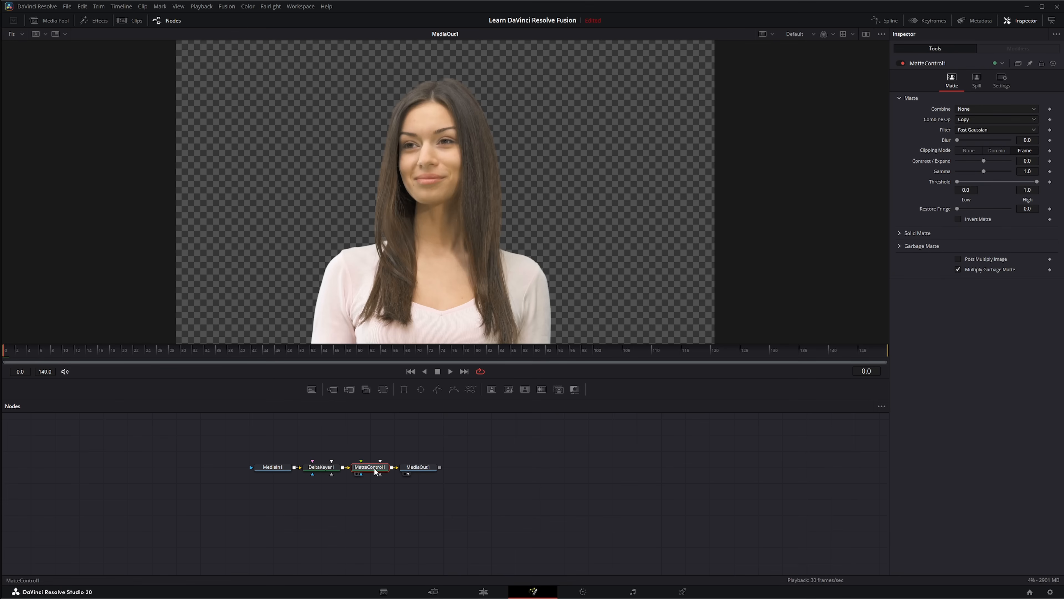
{"action": "left_click_drag", "start_coordinate": [964, 181], "coordinate": [965, 181]}
Rename the Keyer toolbar to Matte.
{"action": "right_click", "coordinate": [615, 389]}
{"action": "mouse_move", "coordinate": [627, 395]}
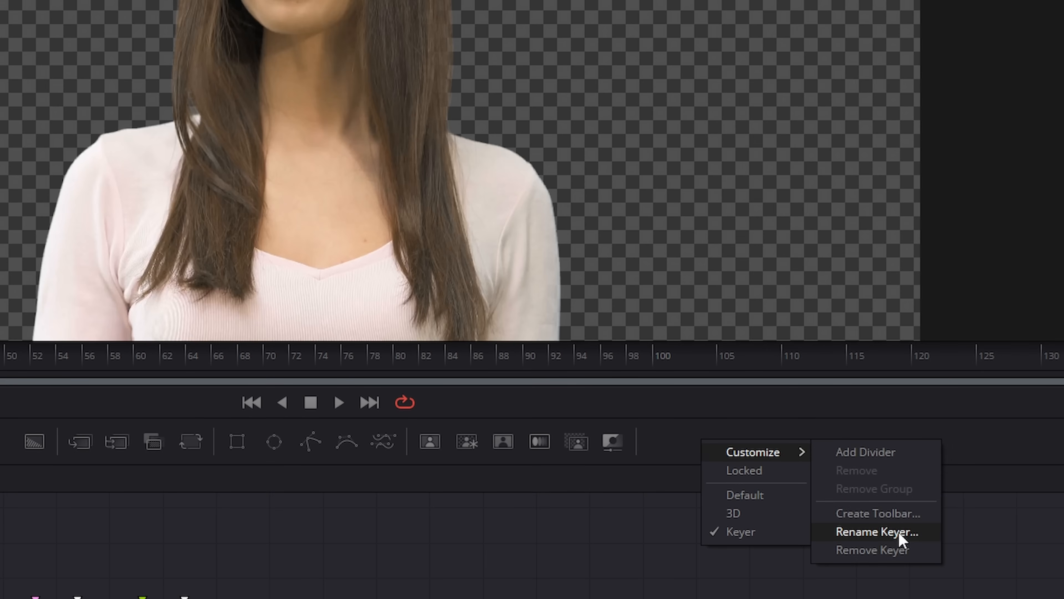
{"action": "left_click", "coordinate": [879, 539]}
{"action": "type", "text": "Matte"}
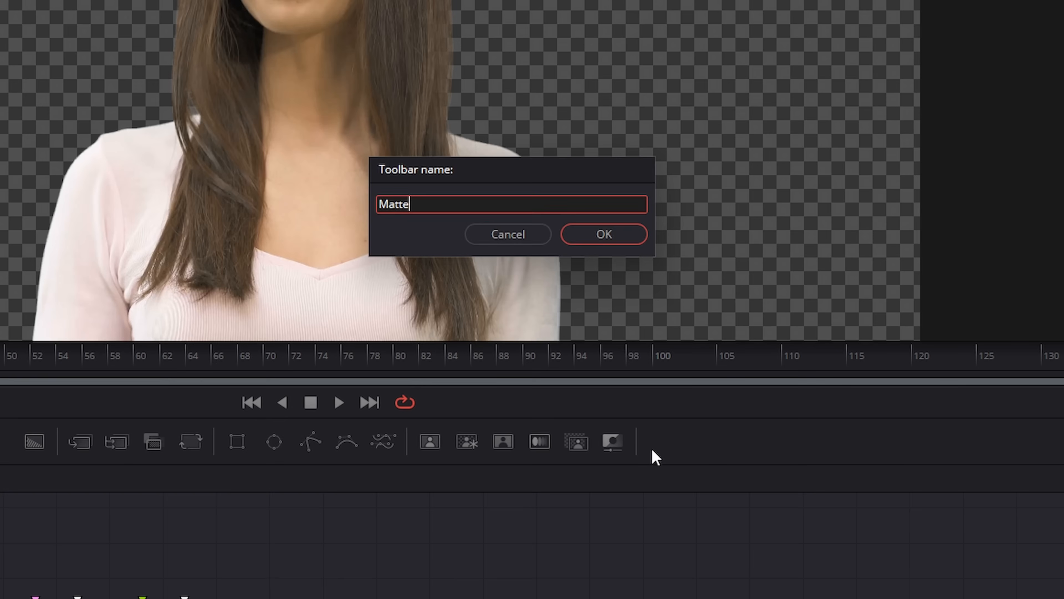
{"action": "key", "text": "Return"}
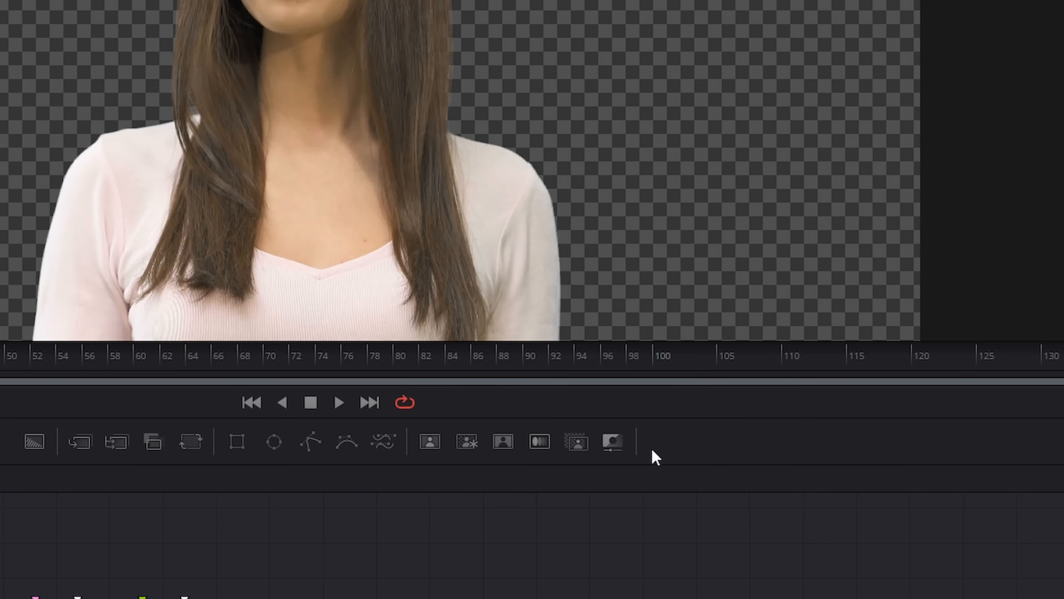
Check the list of available toolbar sets for the renamed toolbar and close it without switching.
{"action": "right_click", "coordinate": [695, 431]}
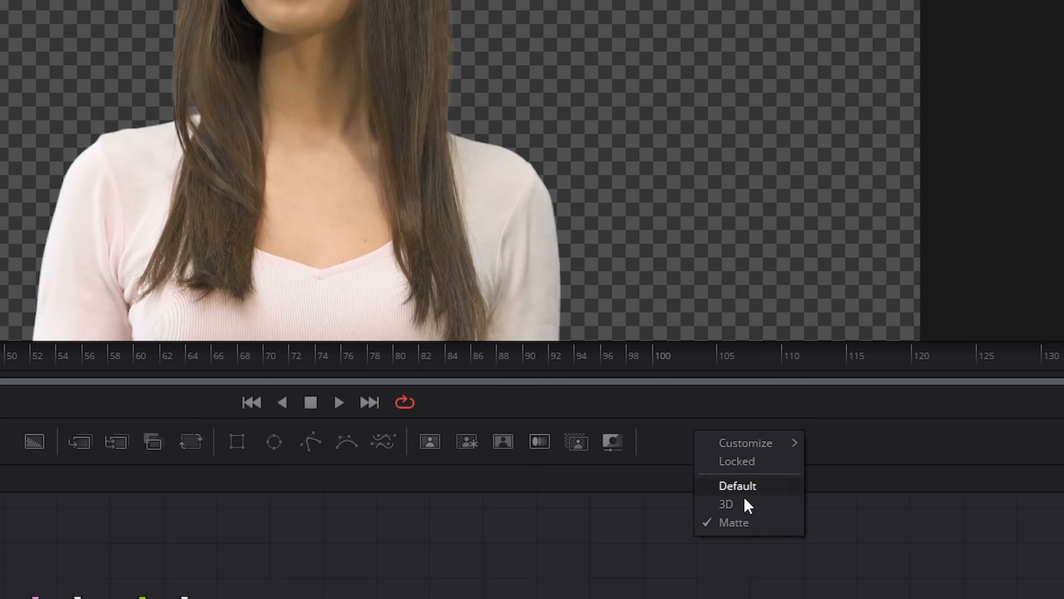
{"action": "mouse_move", "coordinate": [745, 445]}
{"action": "left_click", "coordinate": [8, 442]}
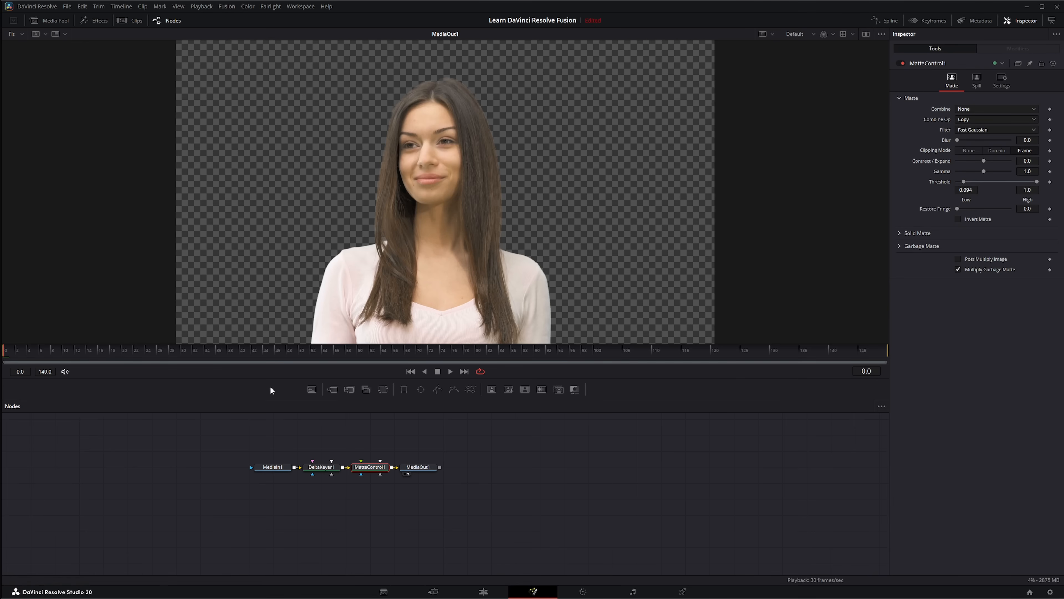